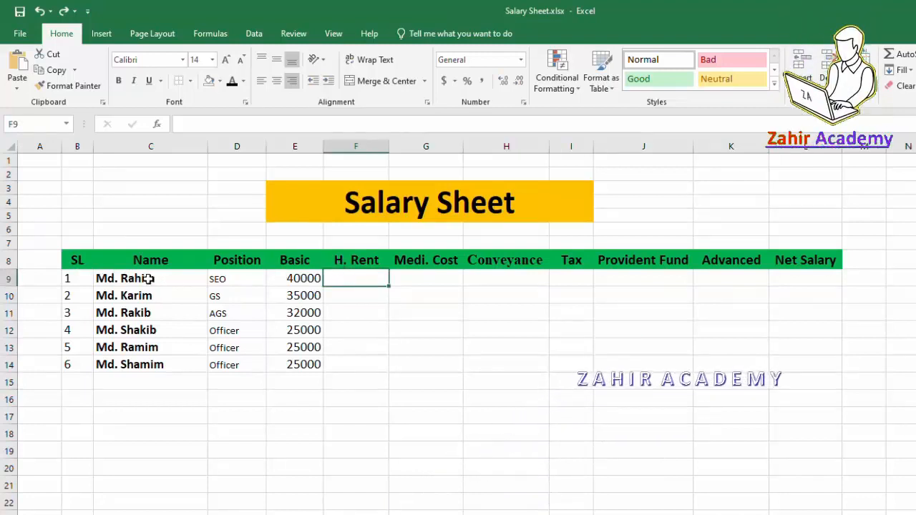
Examine the employees' positions, basic salaries and empty allowance columns, plus the house rent rate in the Word document Salary Sheet.docx
left_click(147, 278)
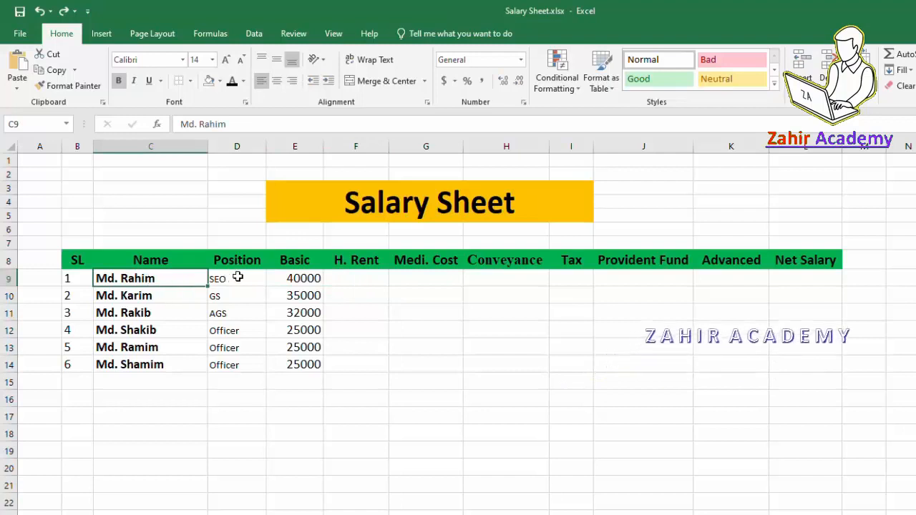
left_click_drag(236, 278, 241, 363)
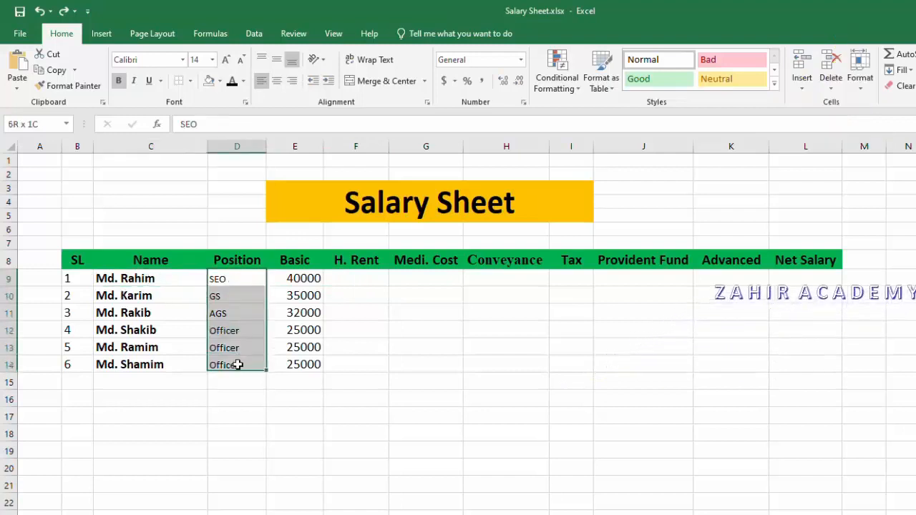
left_click(379, 333)
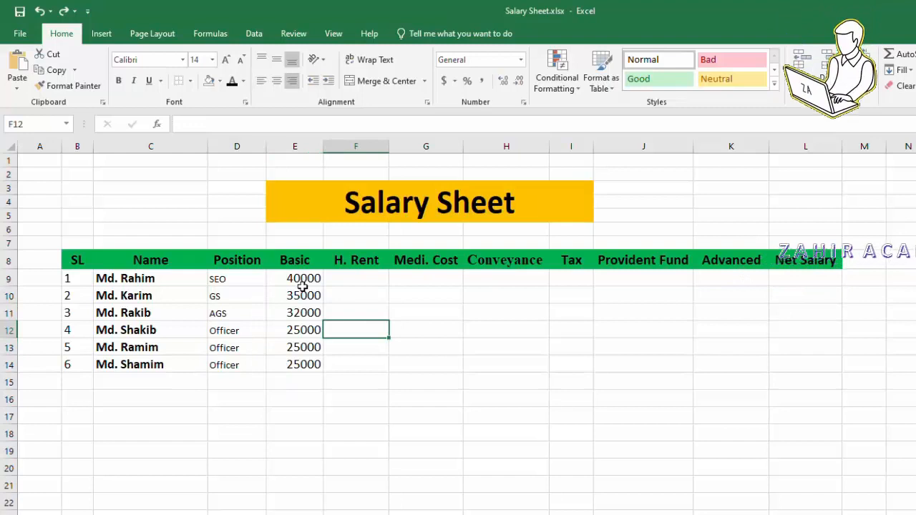
left_click(306, 293)
left_click(283, 282)
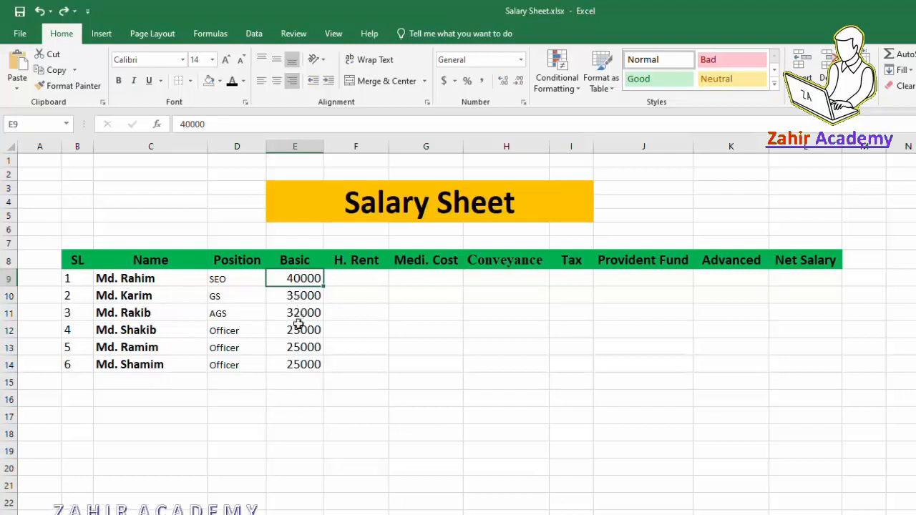
left_click(363, 280)
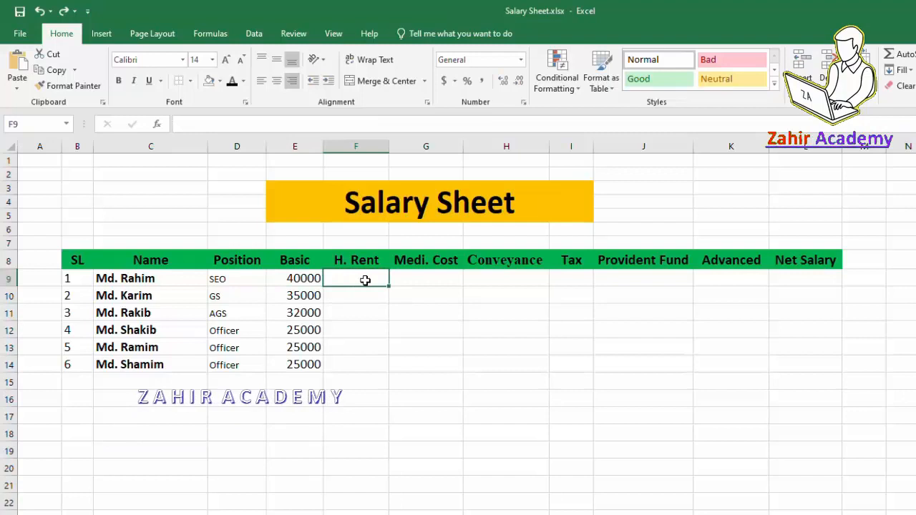
left_click(431, 278)
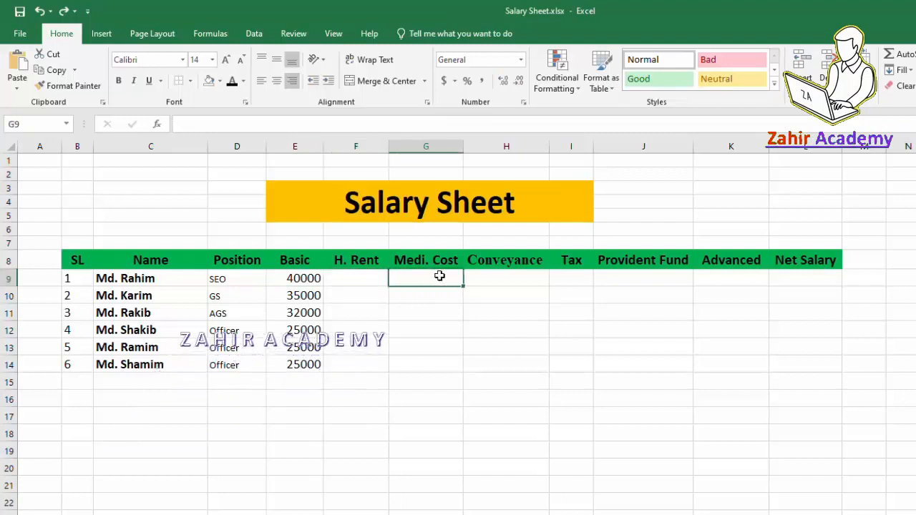
left_click(364, 284)
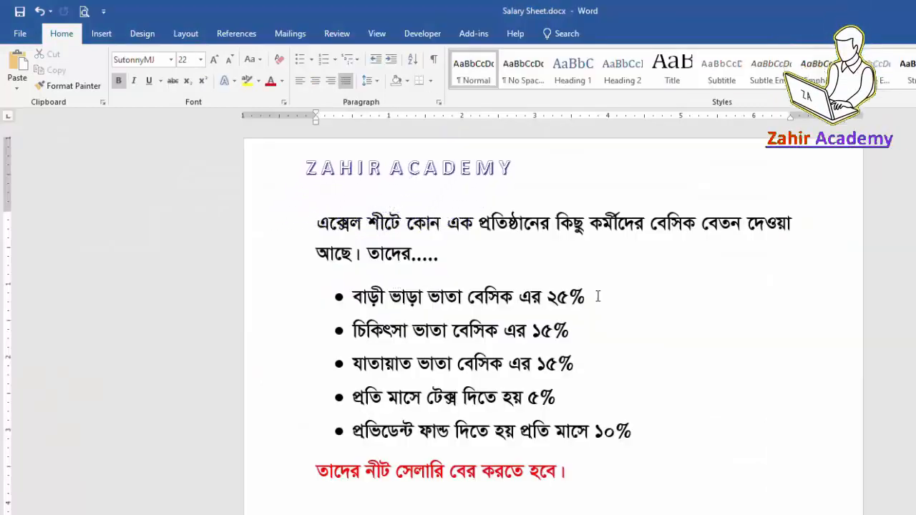
left_click(596, 296)
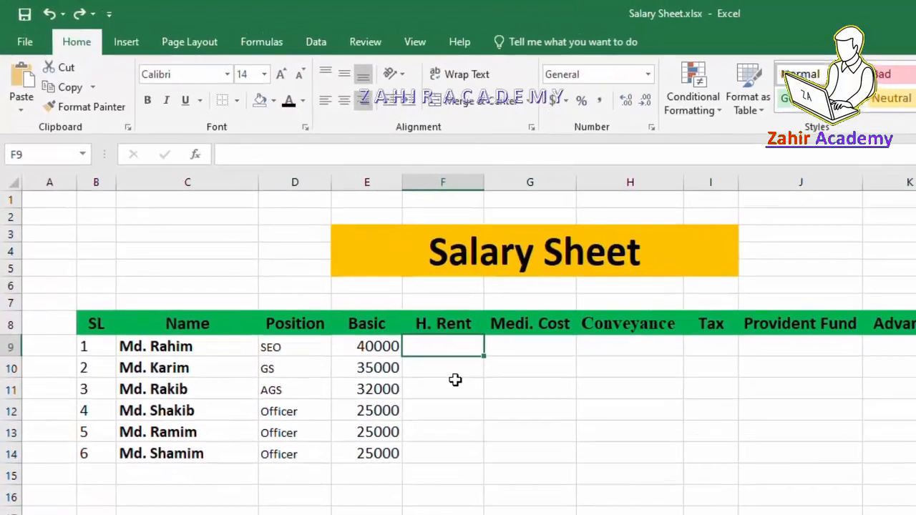
In the Excel salary sheet, calculate the first employee's H. Rent in F9 with the formula =E9*25%
left_click(357, 313)
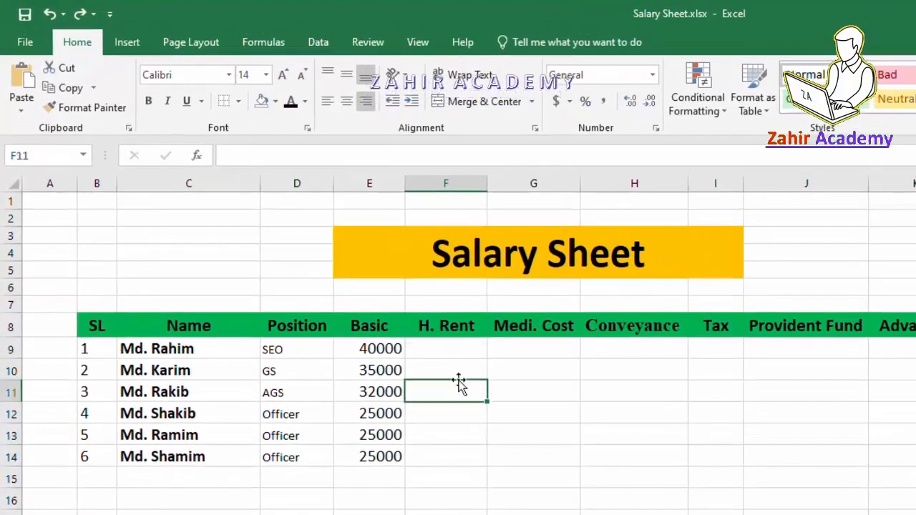
left_click(452, 333)
left_click(450, 348)
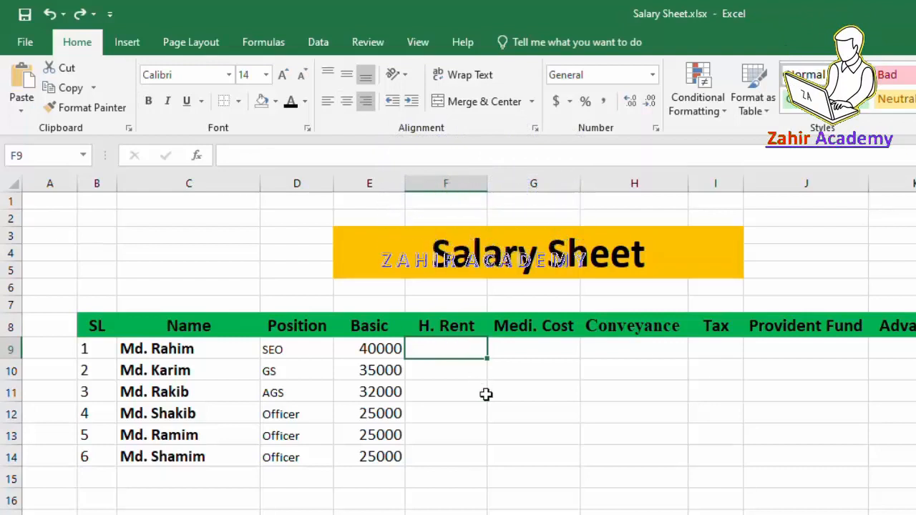
type("=")
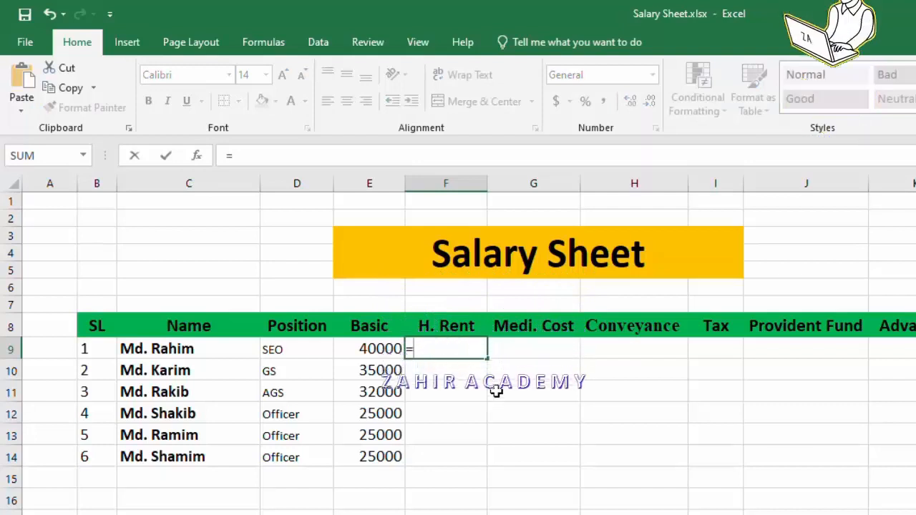
left_click(376, 351)
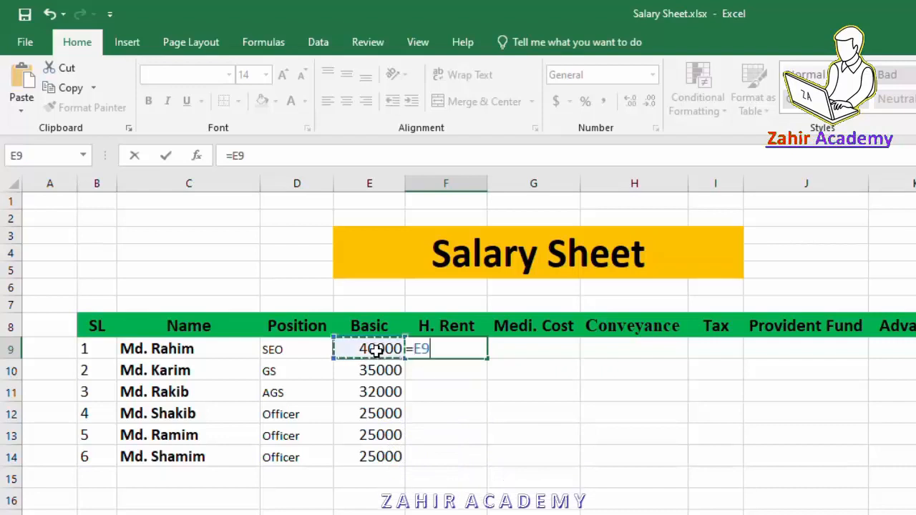
type("*")
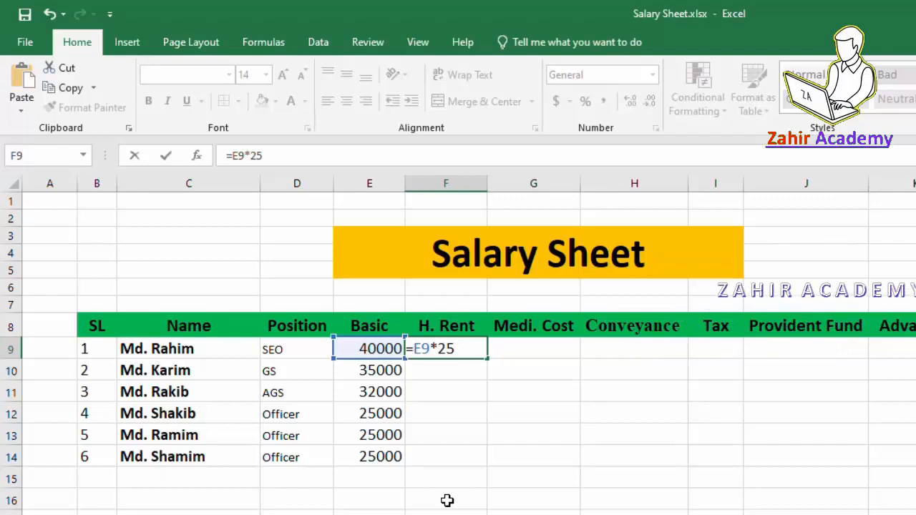
type("%")
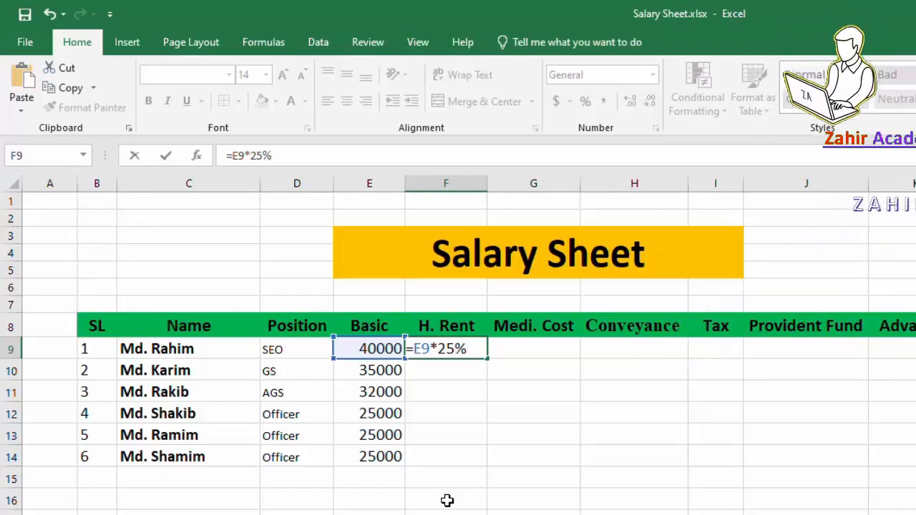
key("Return")
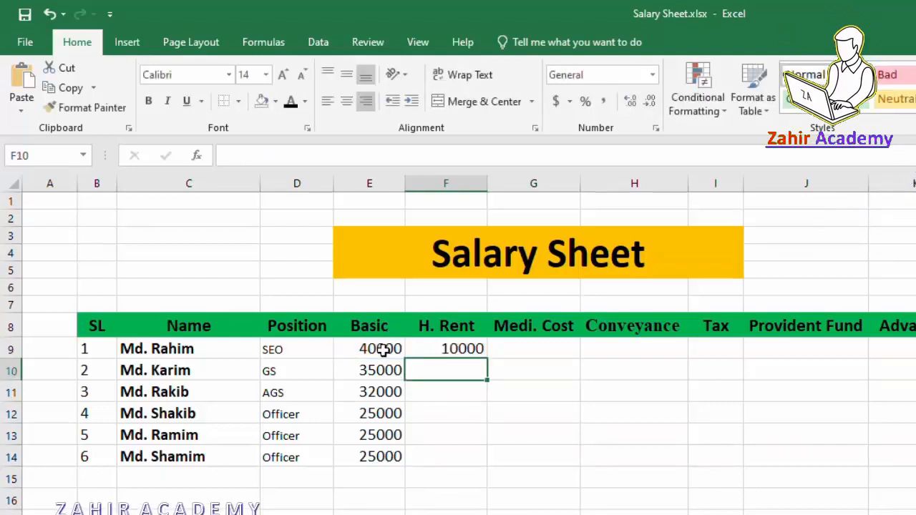
left_click(462, 350)
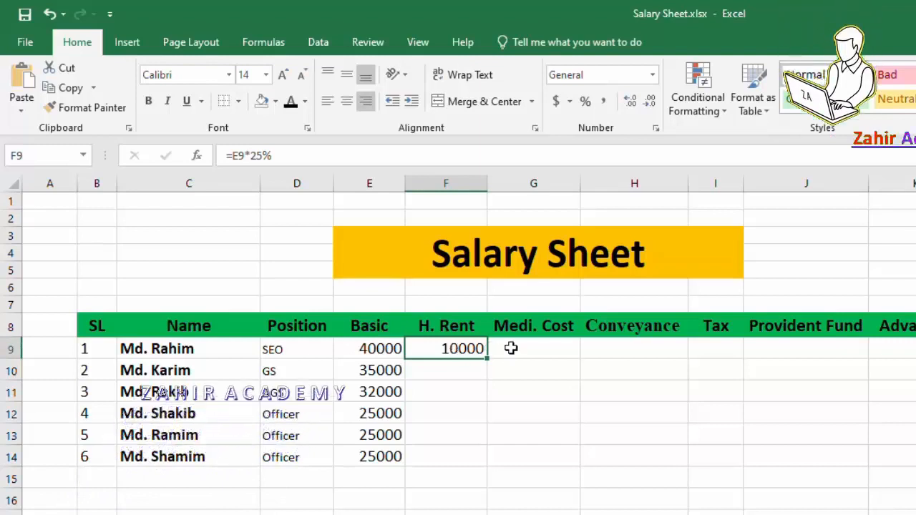
Check the medical allowance rate in the Word document and calculate the first employee's Medi. Cost in G9 with =E9*15%
left_click(528, 326)
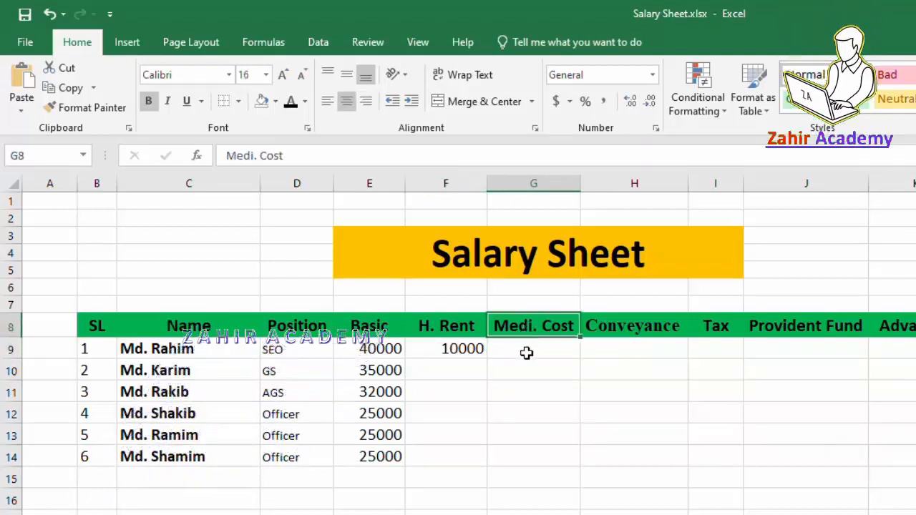
left_click(527, 352)
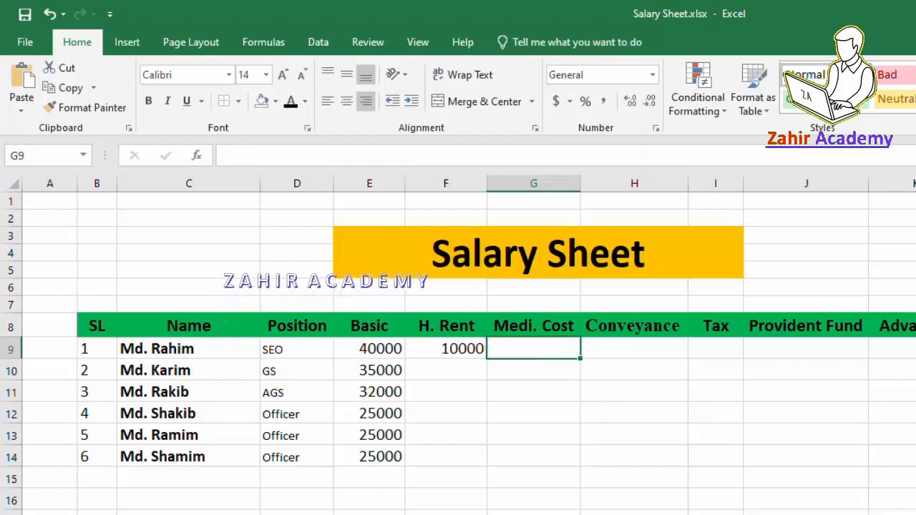
key("alt+Tab")
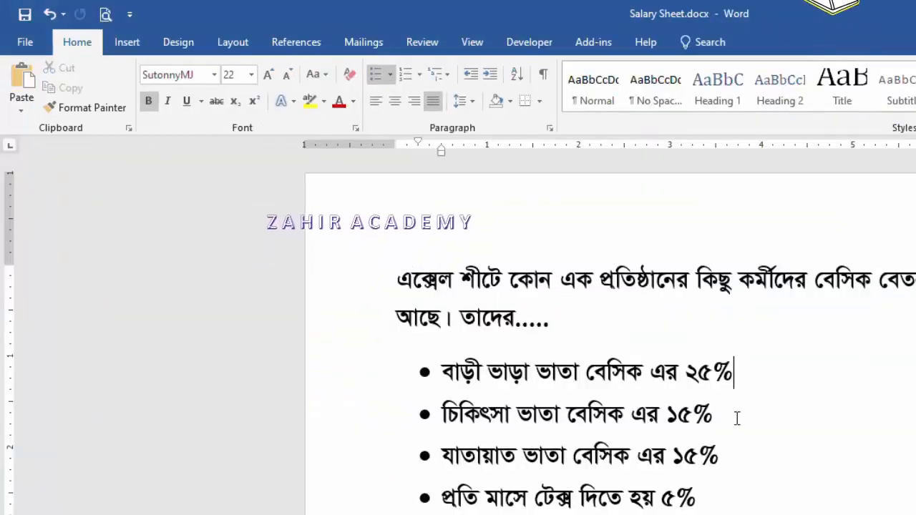
key("alt+Tab")
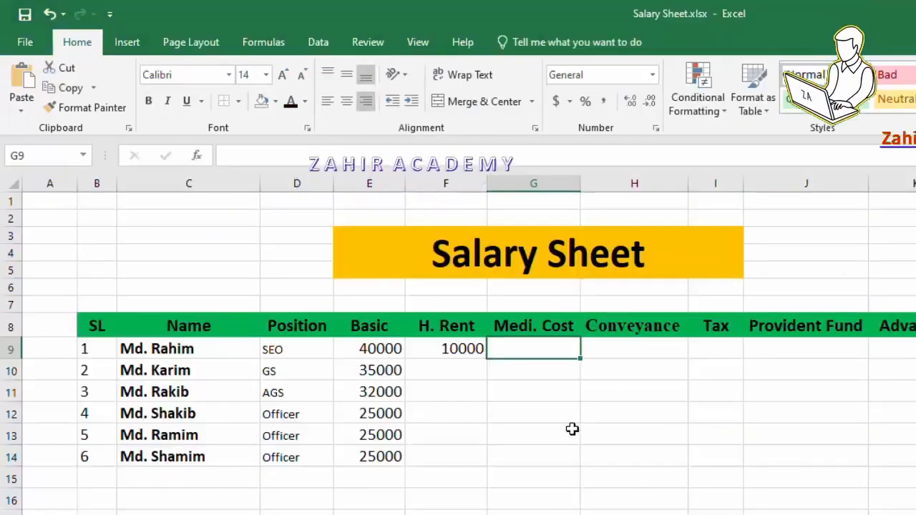
type("=")
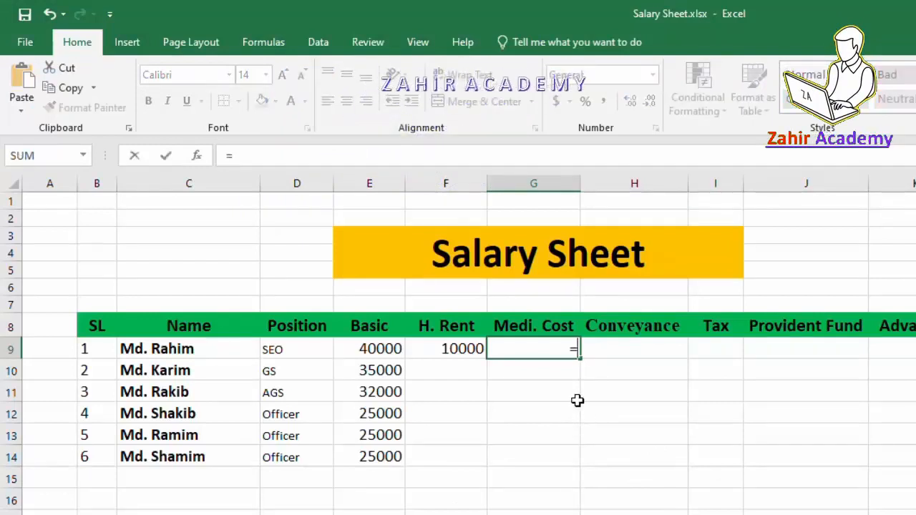
left_click(381, 350)
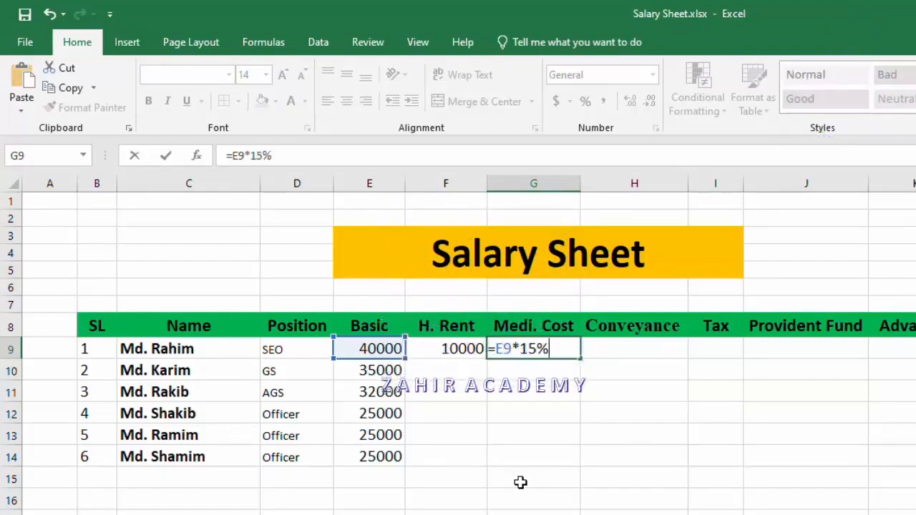
key("Return")
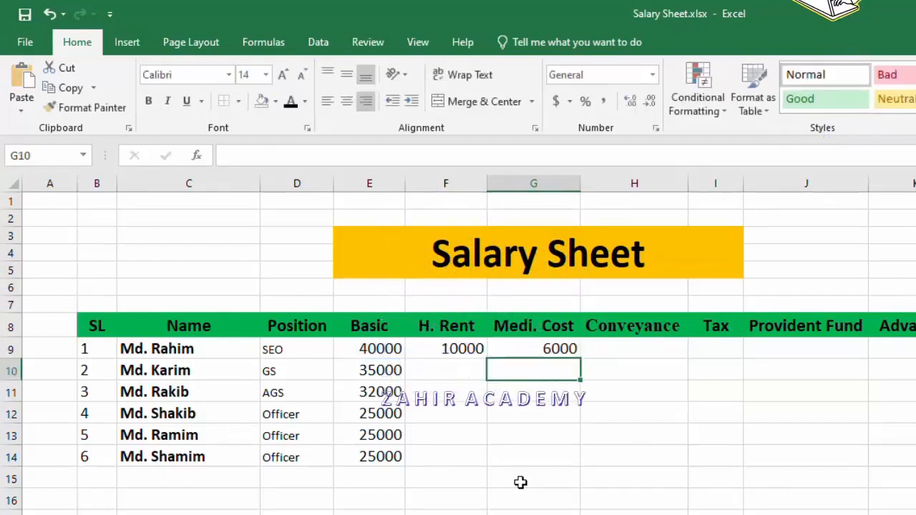
Check the conveyance rate in the Word document and calculate the first employee's Conveyance in H9 with =E9*15%
left_click(619, 352)
key("alt+Tab")
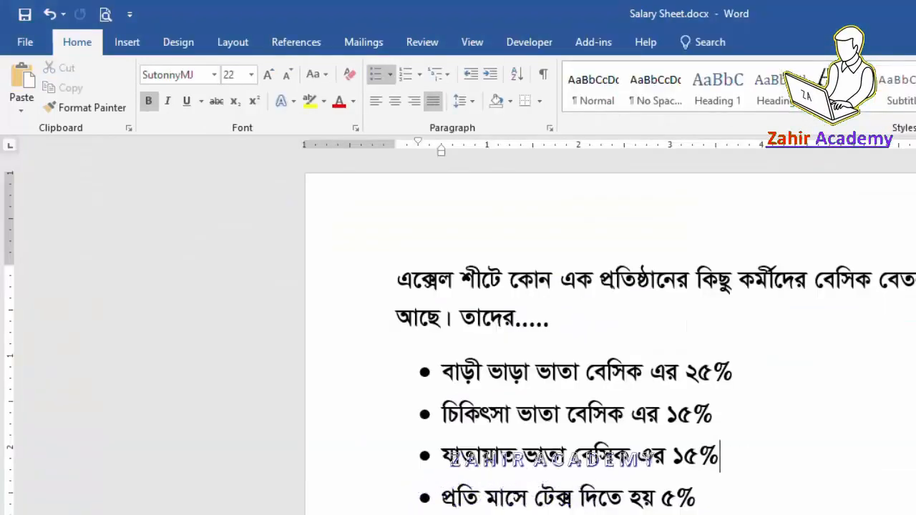
key("alt+Tab")
type("=")
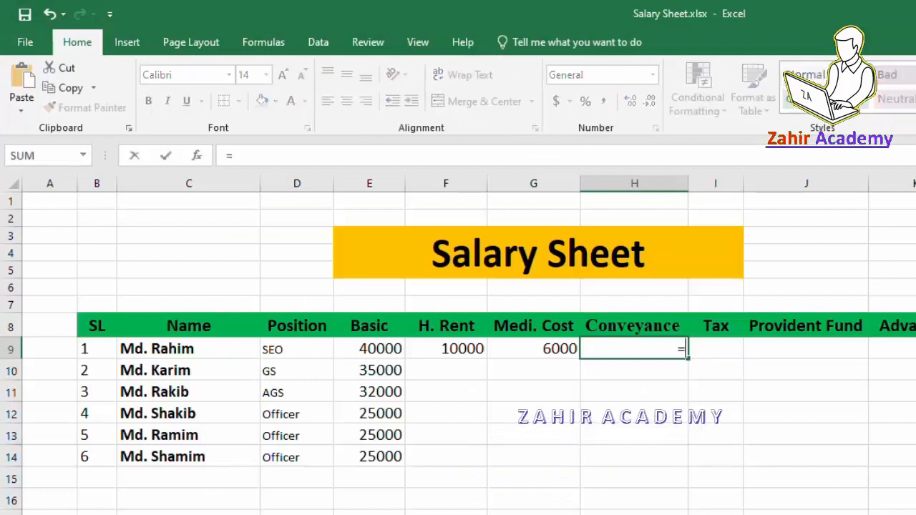
left_click(390, 349)
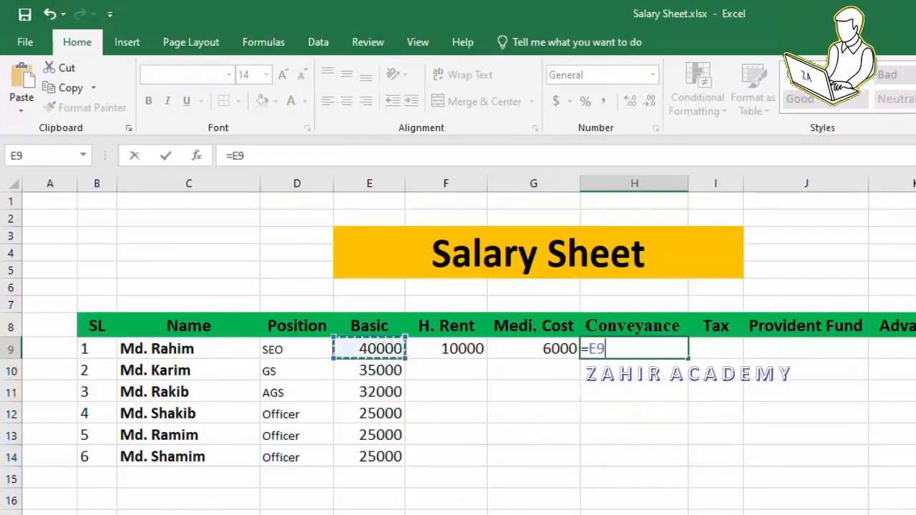
type("*1")
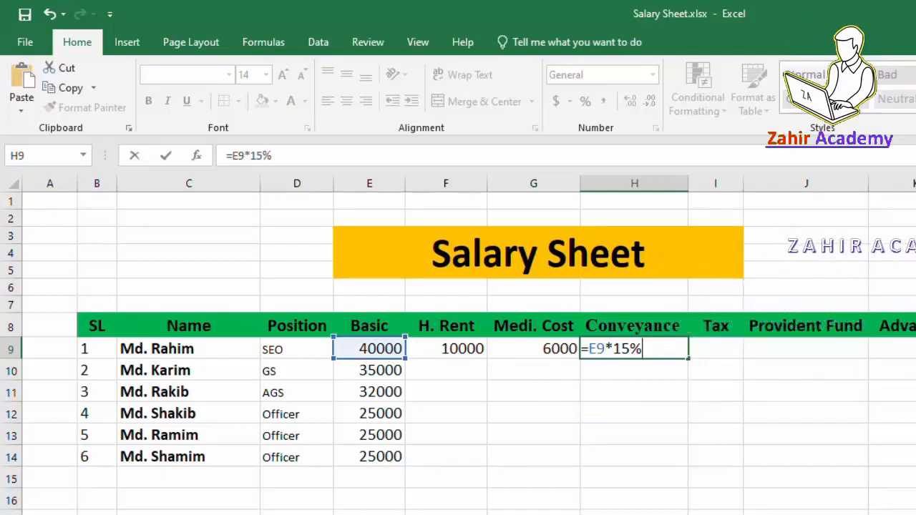
type("5%")
key("Return")
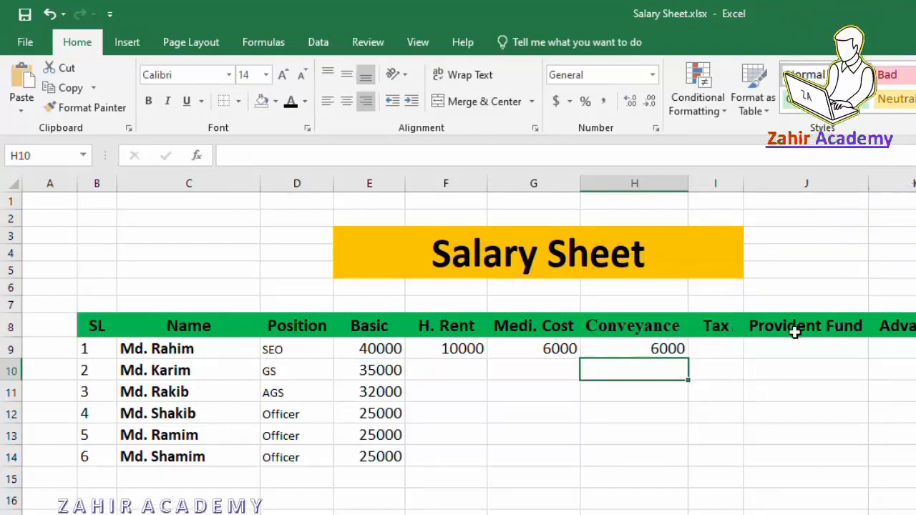
Check the tax rate in the Word document and calculate the first employee's Tax in I9 with =E9*5%
left_click(729, 350)
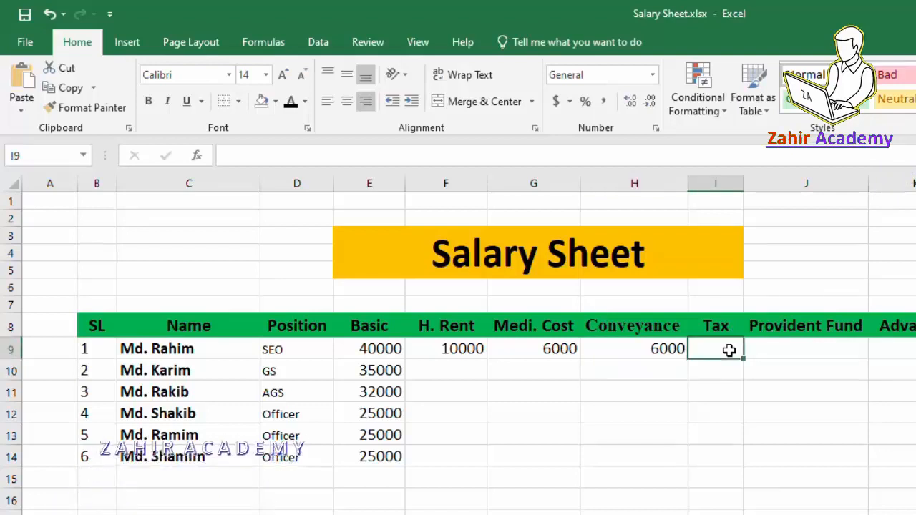
type("=")
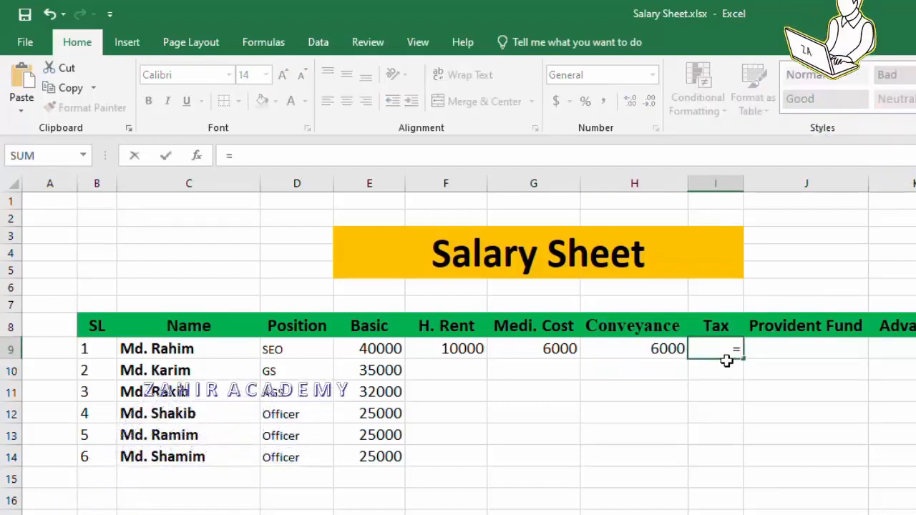
key("alt+Tab")
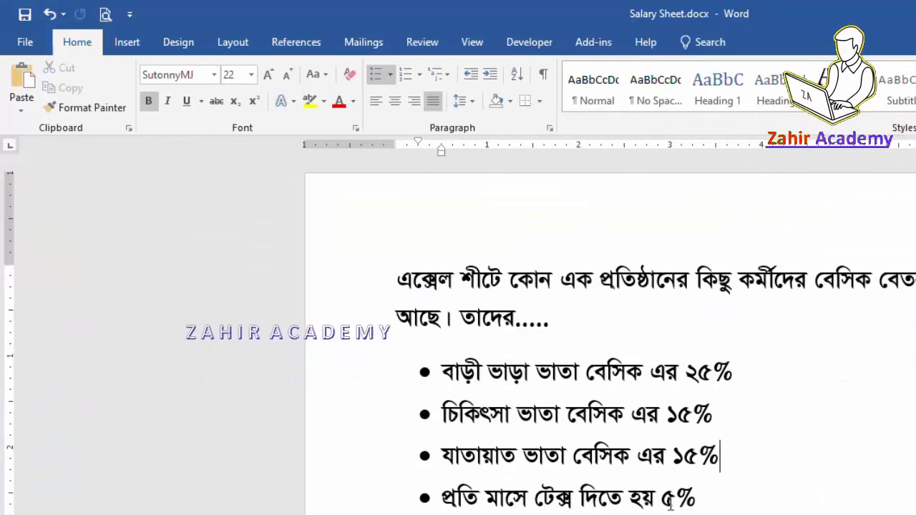
key("alt+Tab")
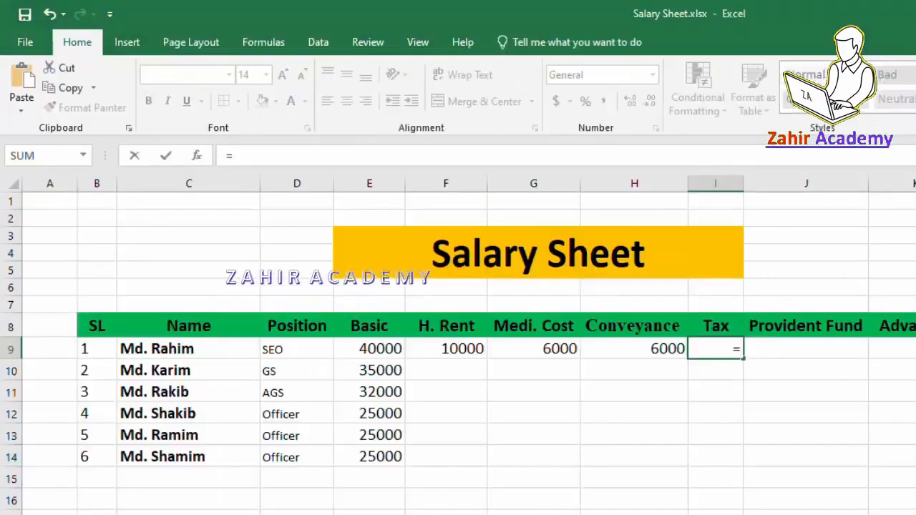
left_click(380, 349)
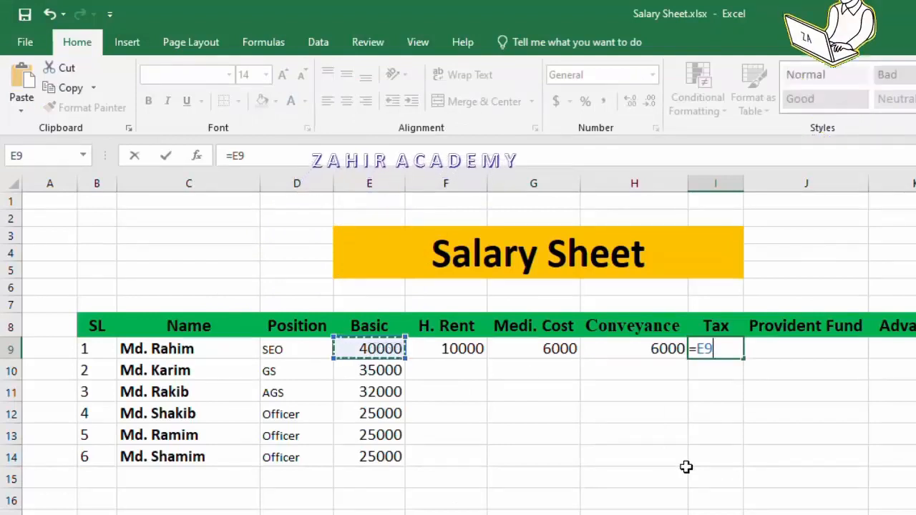
type("*5")
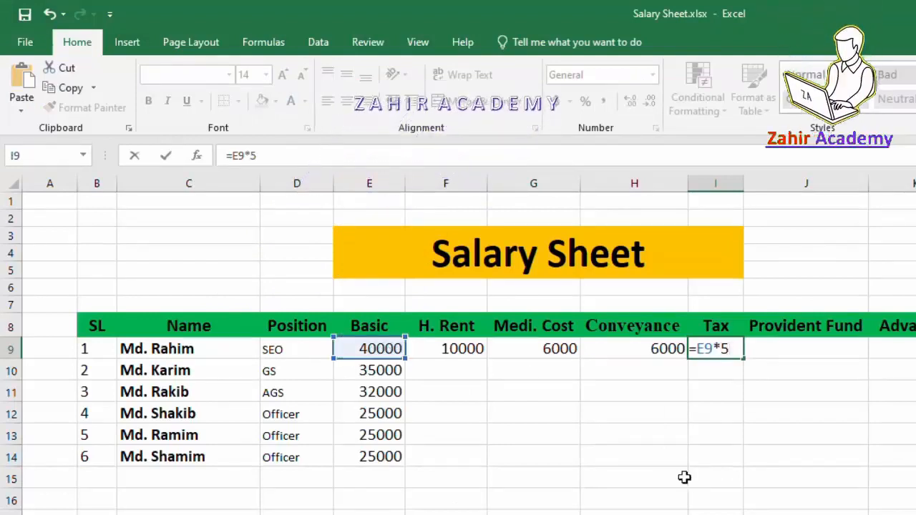
type("%")
key("Return")
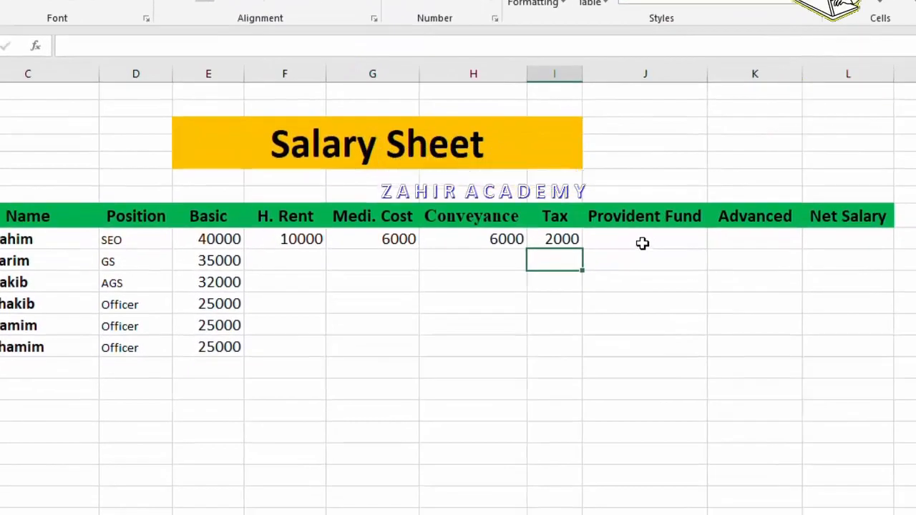
Calculate the first employee's Provident Fund in J9 with the formula =E9*10%
left_click(642, 244)
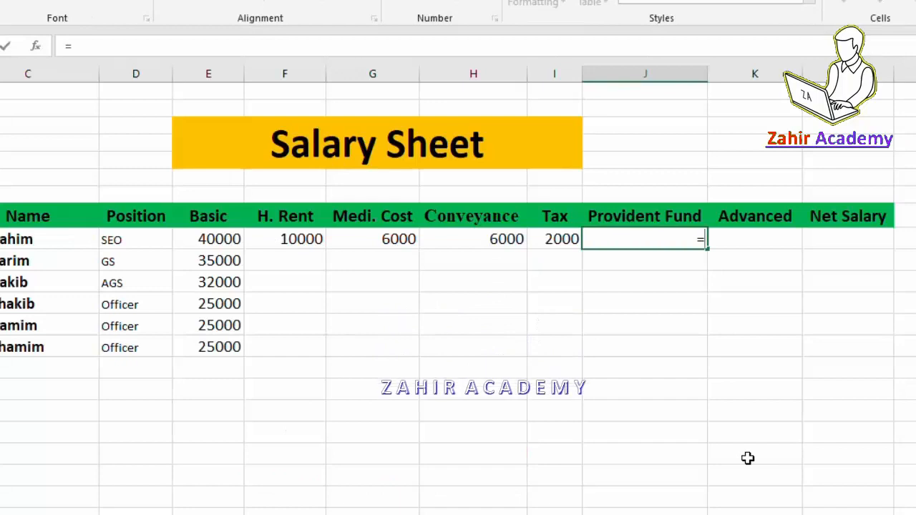
type("=")
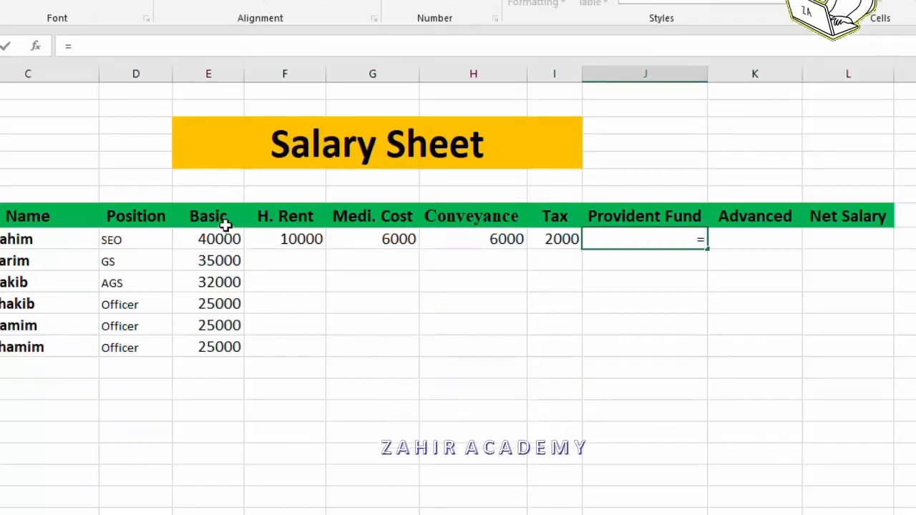
left_click(214, 242)
type("*")
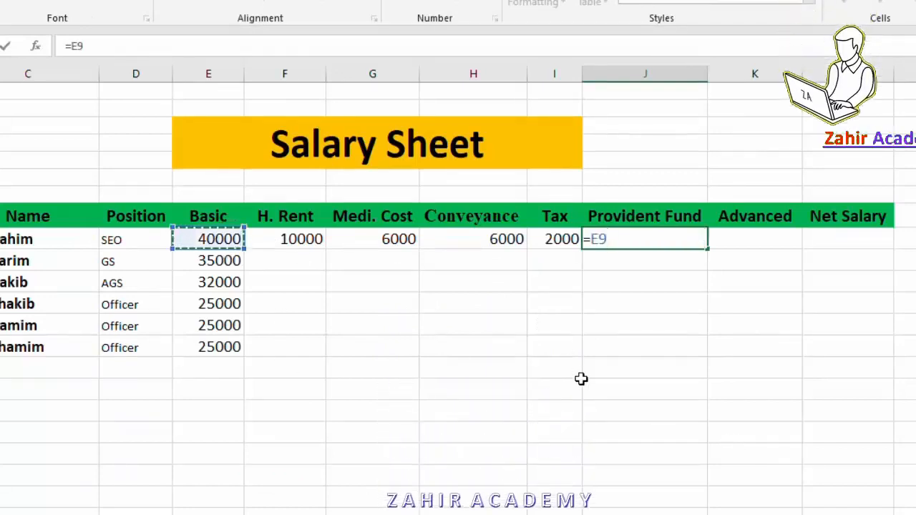
type("10%")
key("Return")
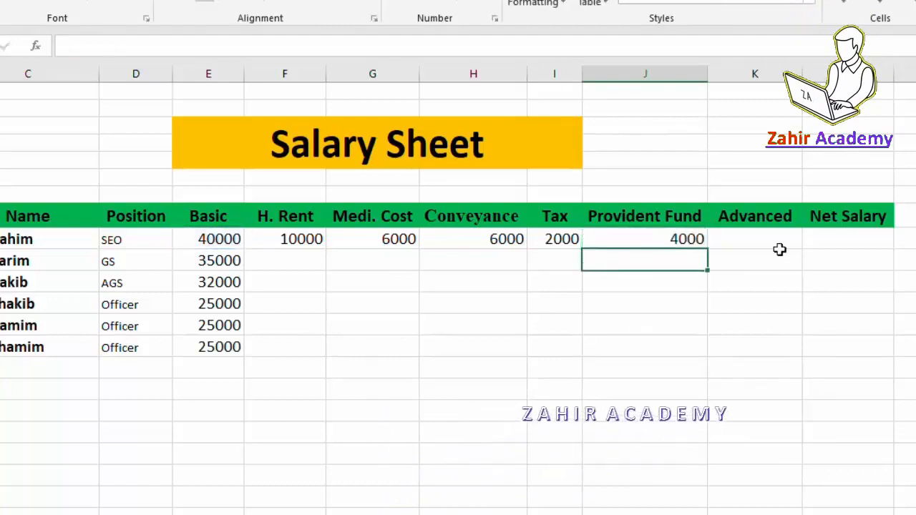
left_click(689, 238)
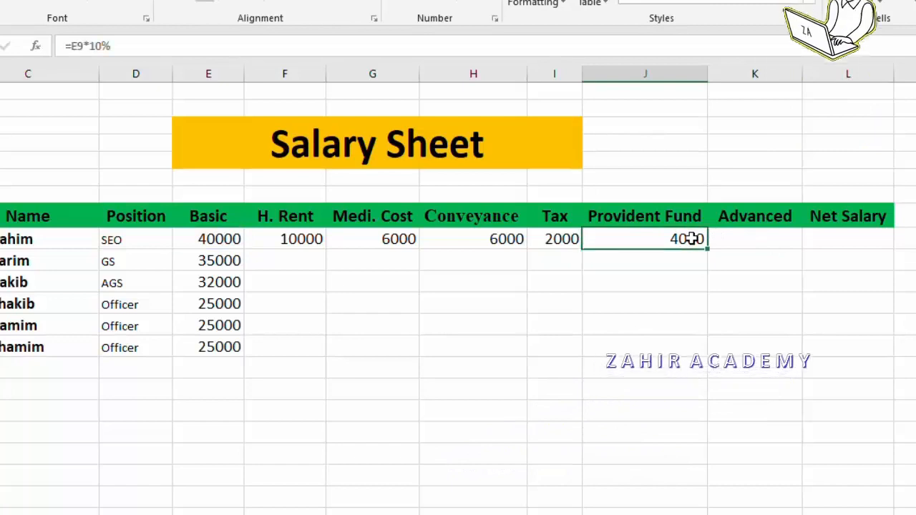
Enter 5000 as the first employee's Advanced amount in K9 and widen the Net Salary column
left_click(763, 249)
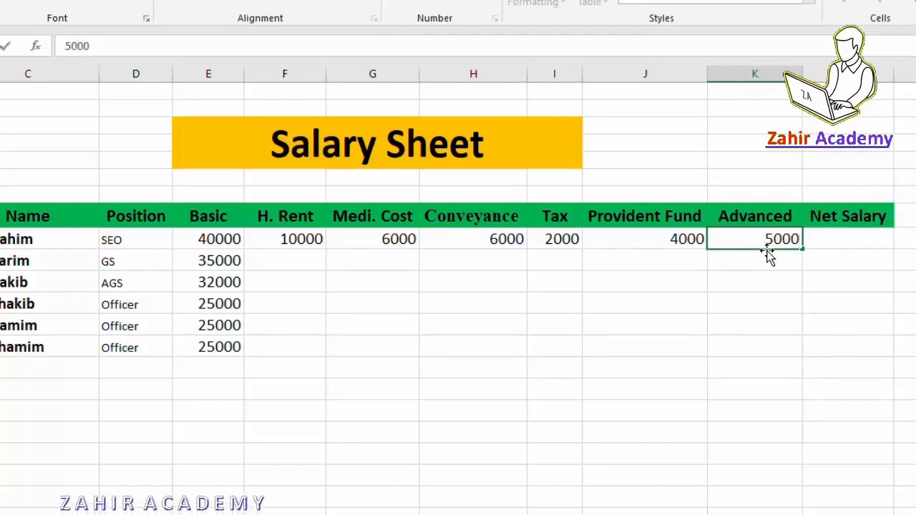
left_click(841, 237)
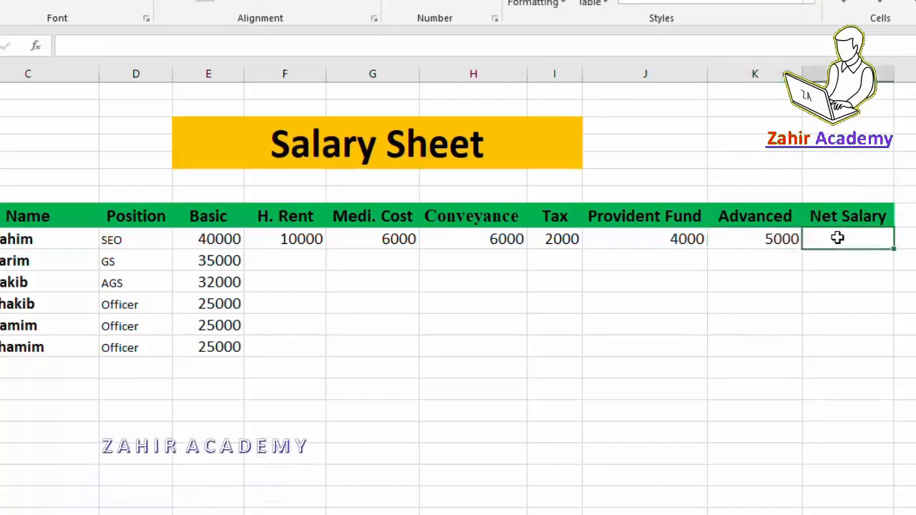
left_click_drag(893, 73, 915, 73)
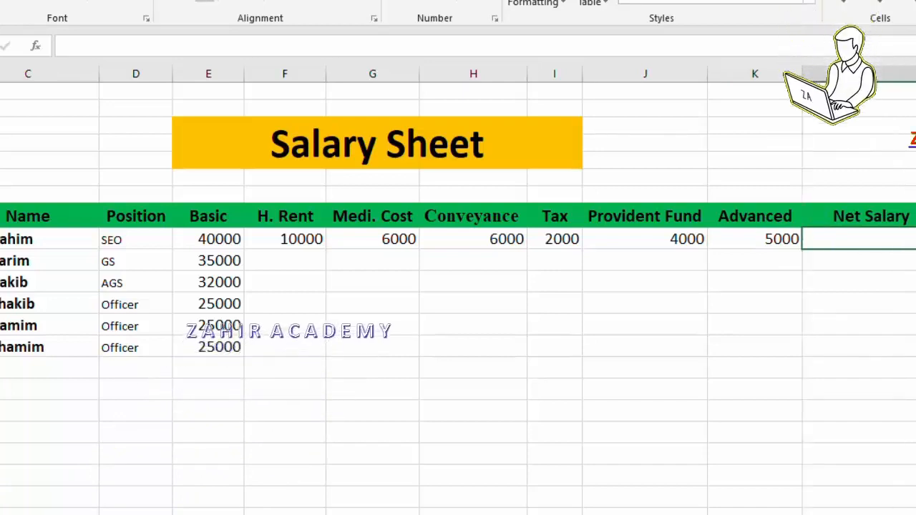
left_click(914, 277)
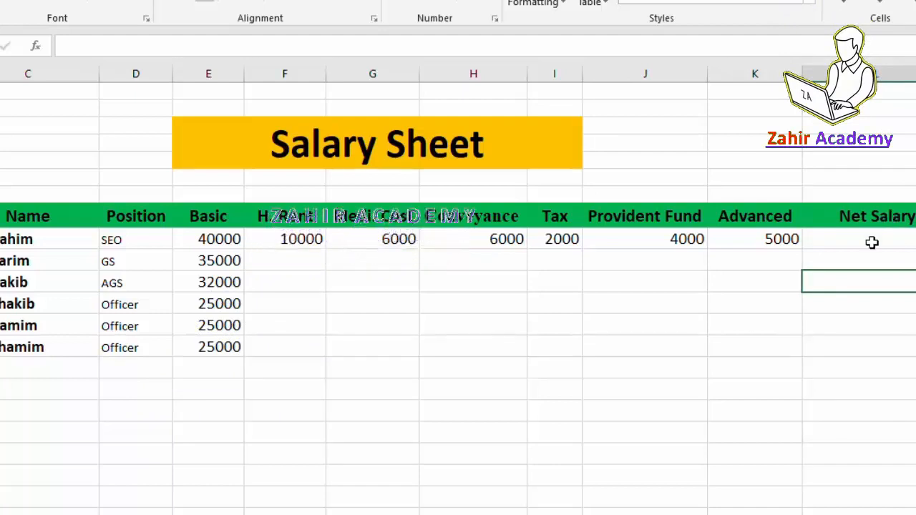
Begin the first employee's Net Salary formula in L9 by adding basic pay and the three allowances: =E9+F9+G9+H9
left_click(871, 242)
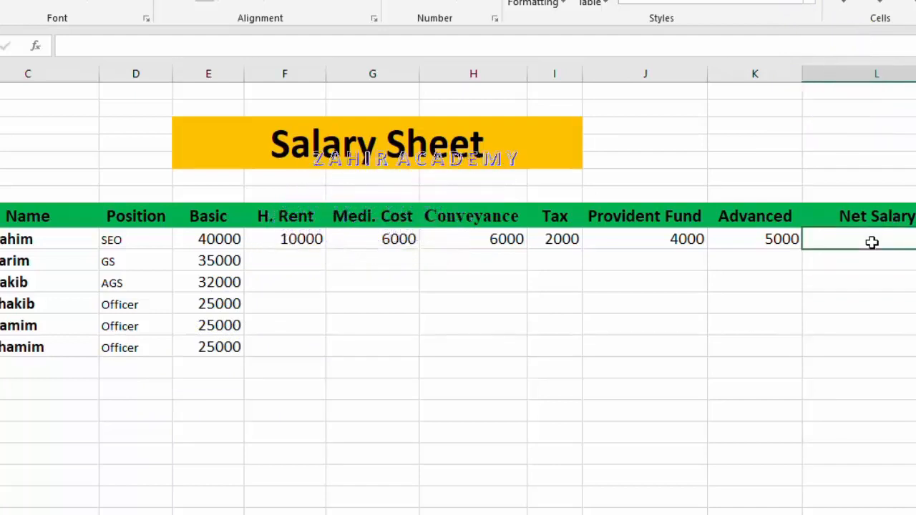
type("=")
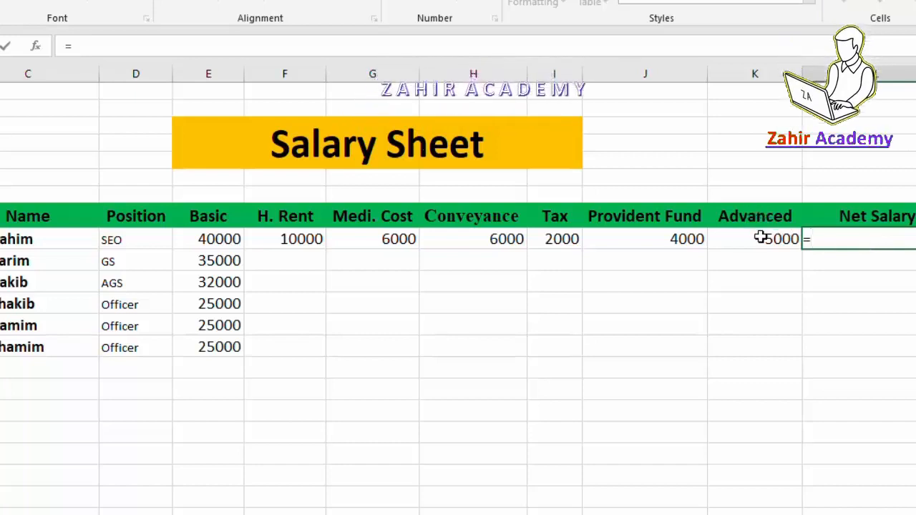
left_click(218, 241)
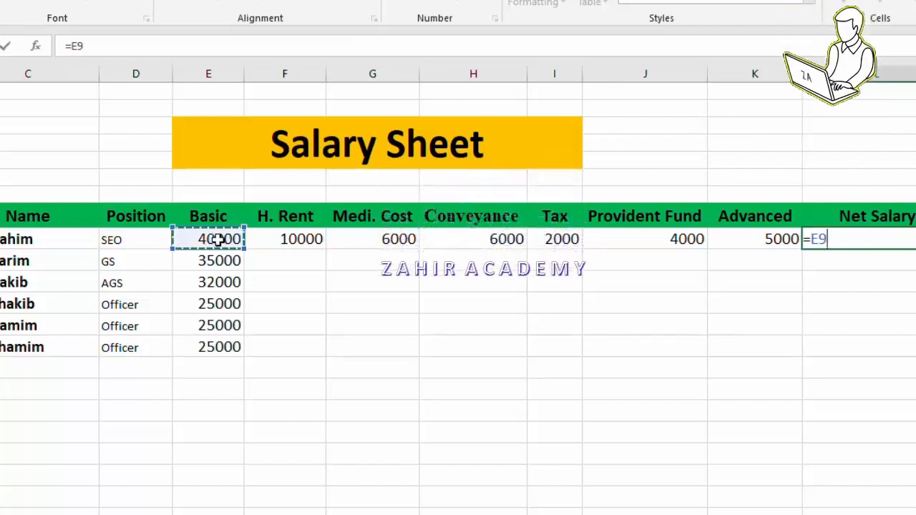
type("+")
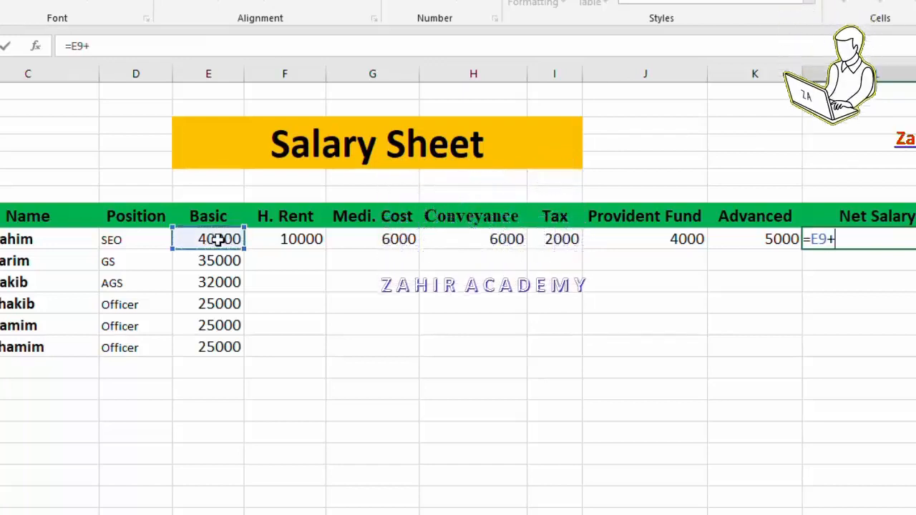
left_click(306, 239)
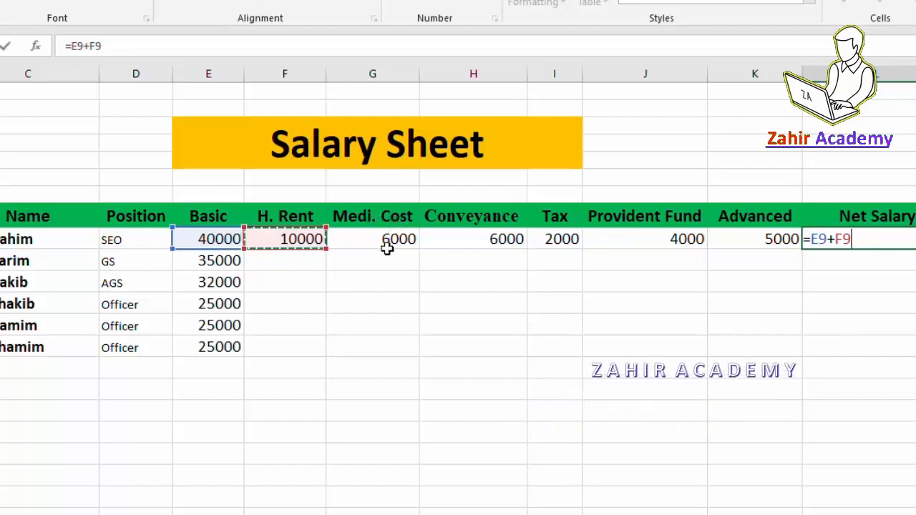
type("+")
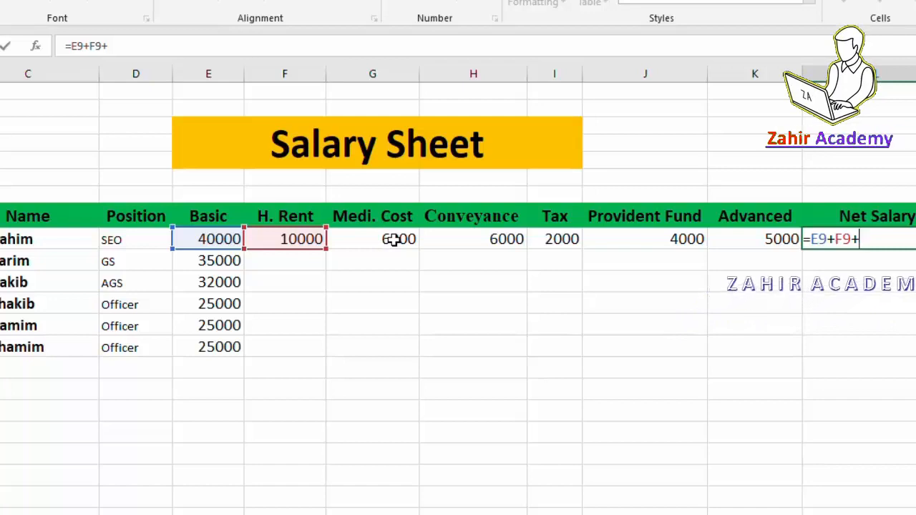
left_click(393, 239)
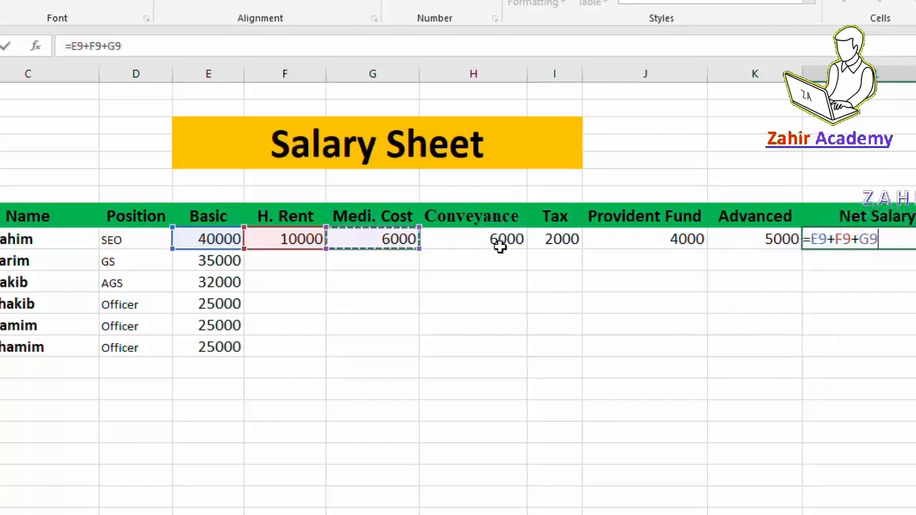
type("+")
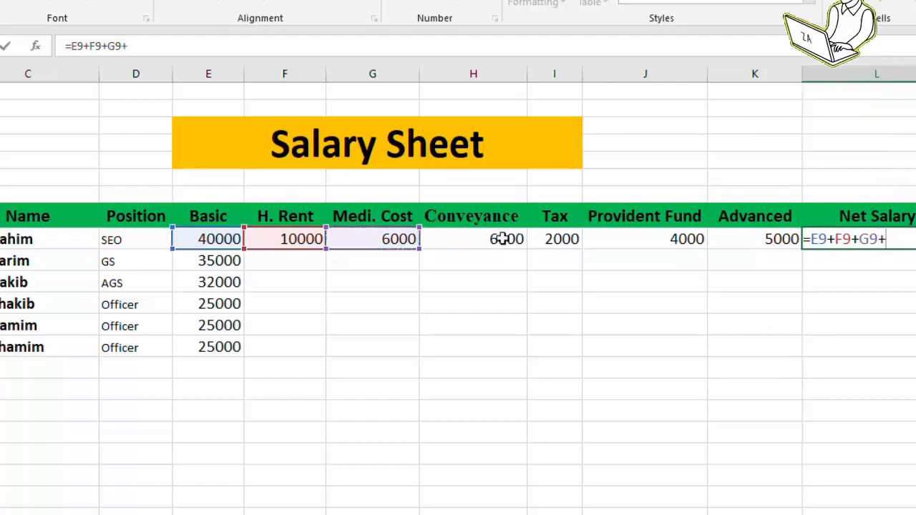
left_click(498, 240)
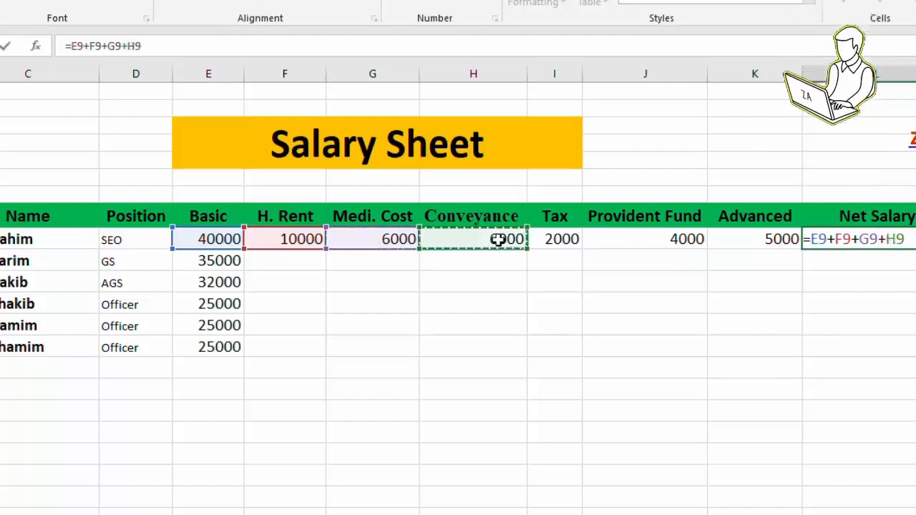
Complete the L9 Net Salary formula by subtracting Tax, Provident Fund and Advanced, giving =E9+F9+G9+H9-I9-J9-K9
type("-")
left_click(555, 240)
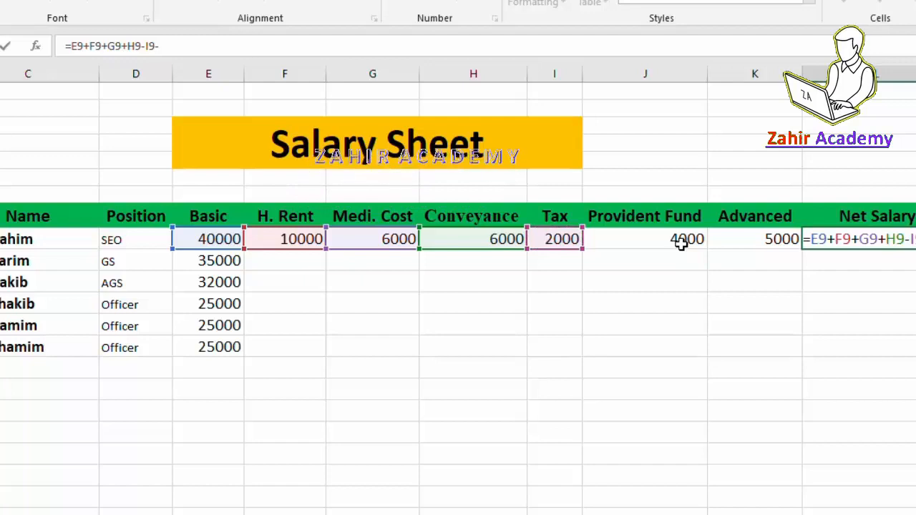
left_click(681, 240)
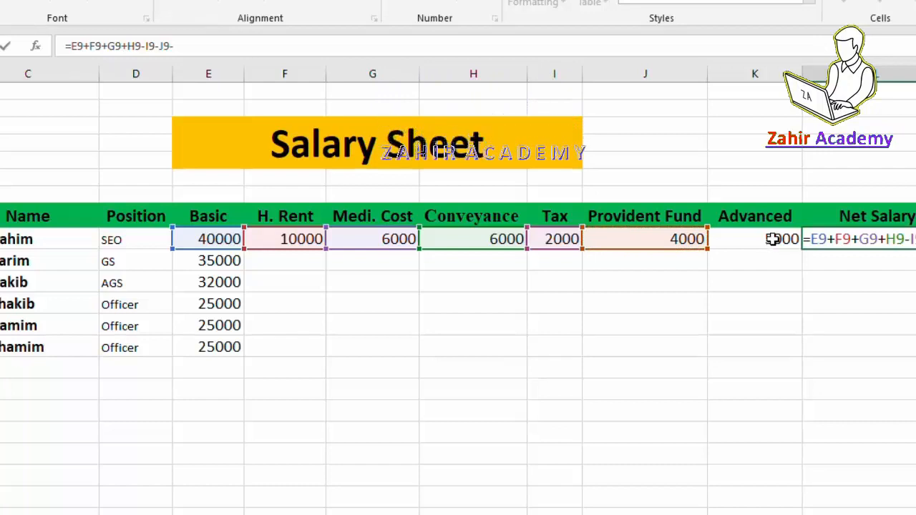
type("-")
left_click(773, 239)
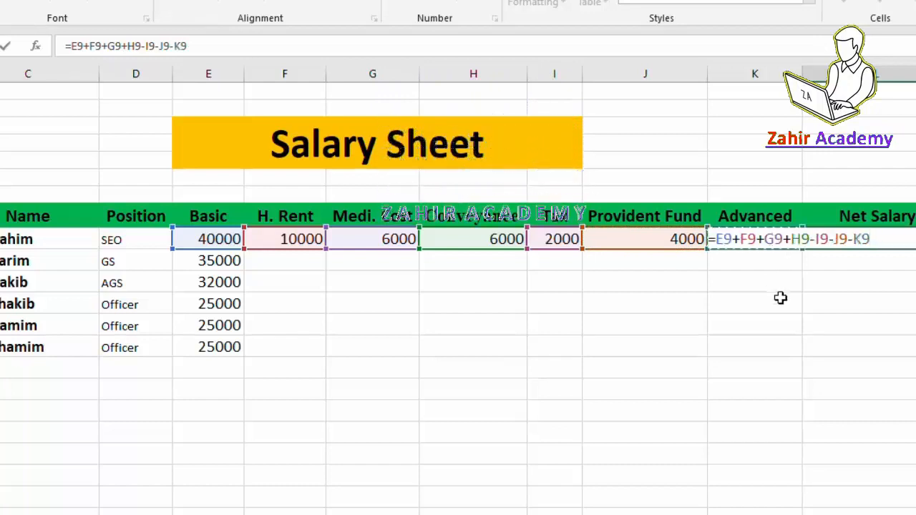
key("Return")
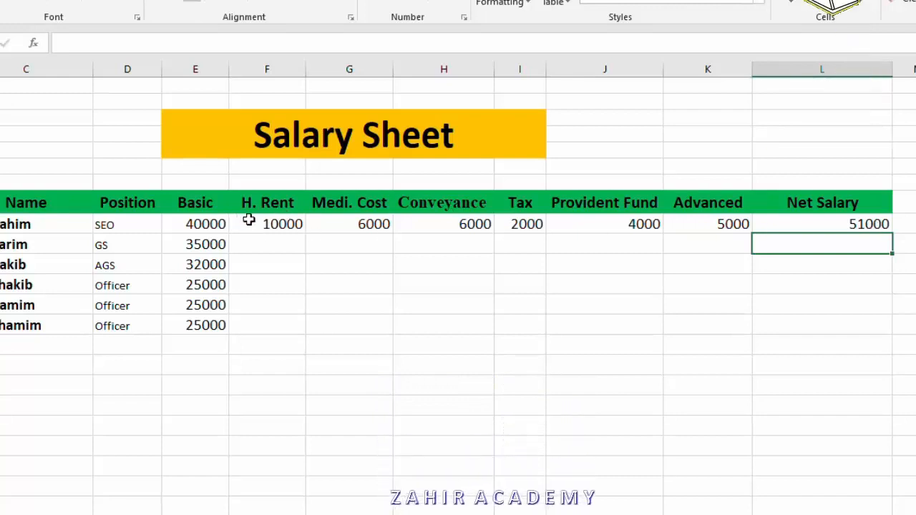
left_click_drag(250, 224, 811, 226)
left_click(542, 245)
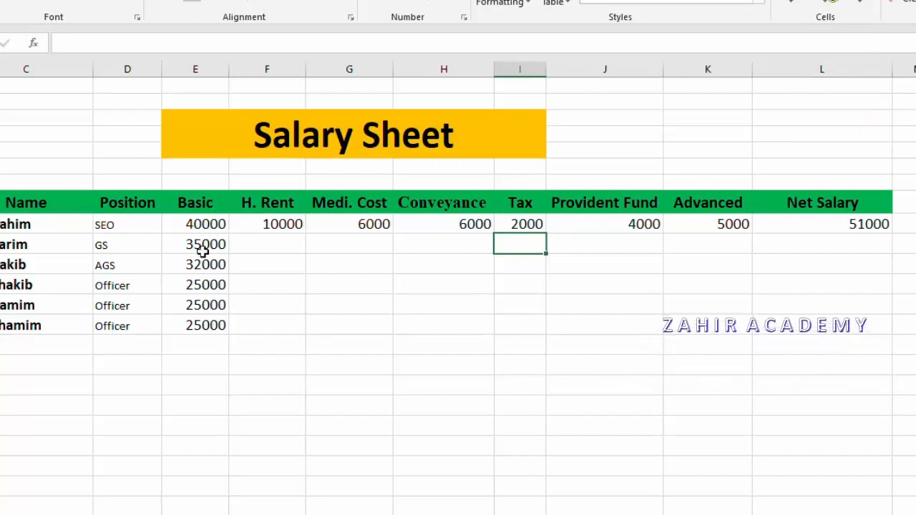
left_click(259, 224)
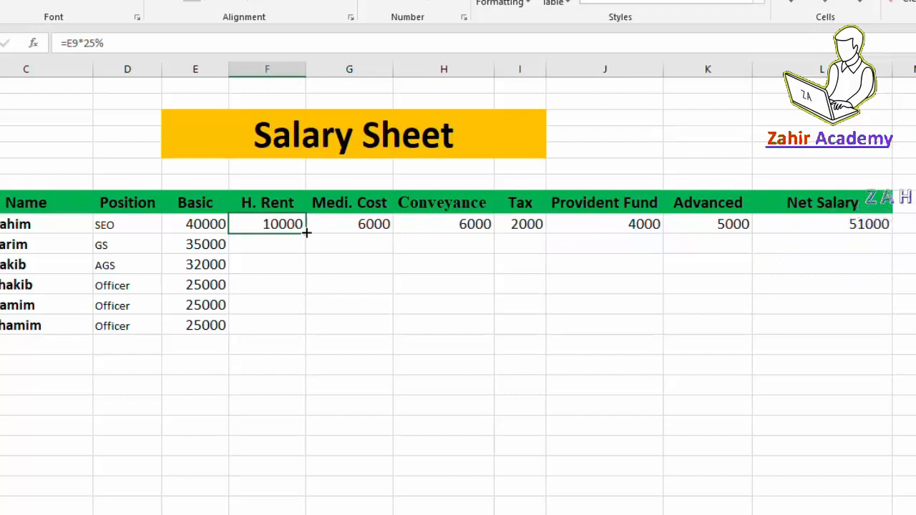
left_click(264, 227)
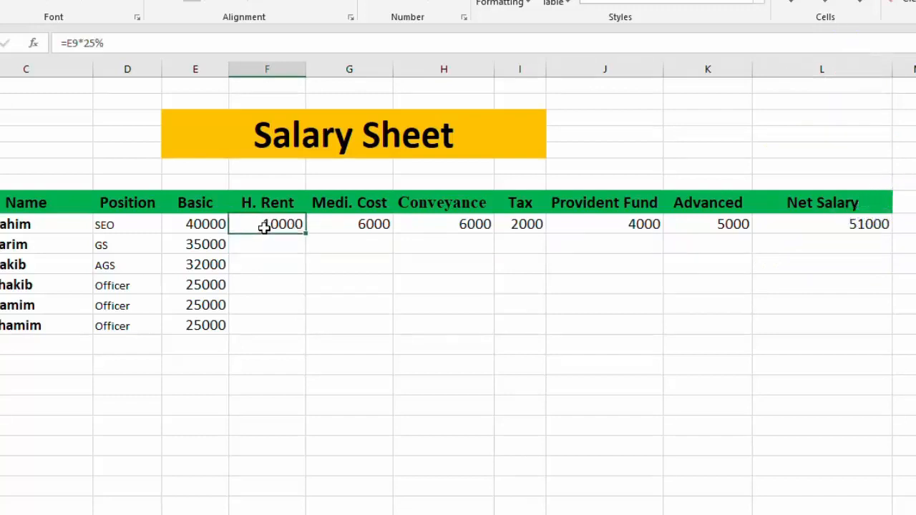
left_click_drag(275, 225, 799, 223)
left_click(790, 249)
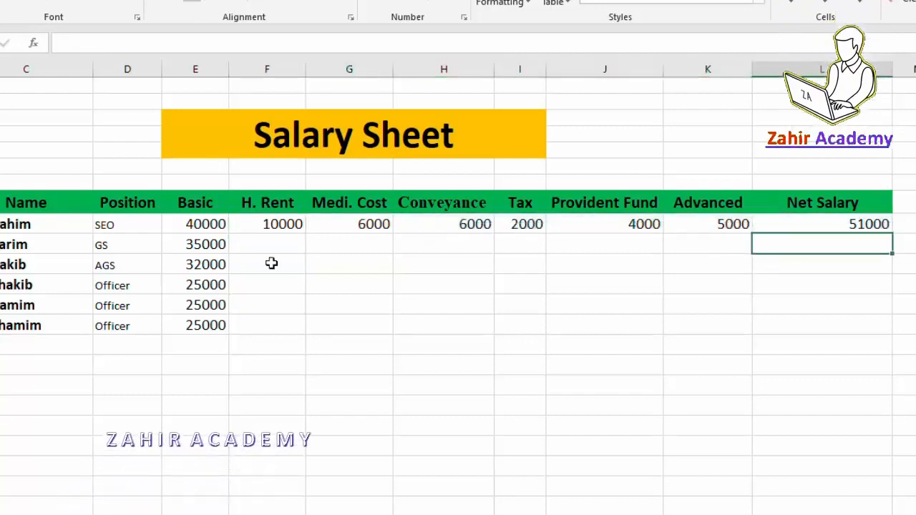
Fill the first employee's H. Rent and Medi. Cost formulas down to the remaining employees, one column at a time
left_click(284, 223)
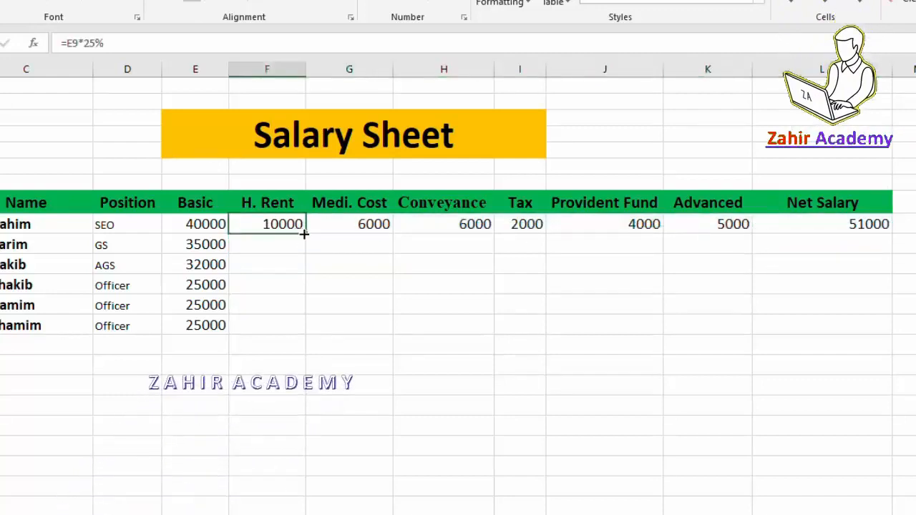
left_click_drag(306, 232, 307, 329)
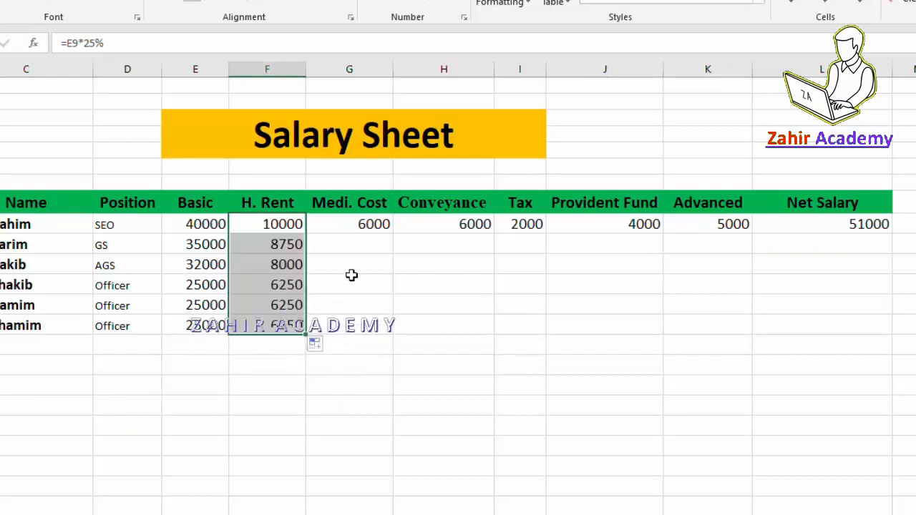
left_click(350, 266)
left_click(333, 223)
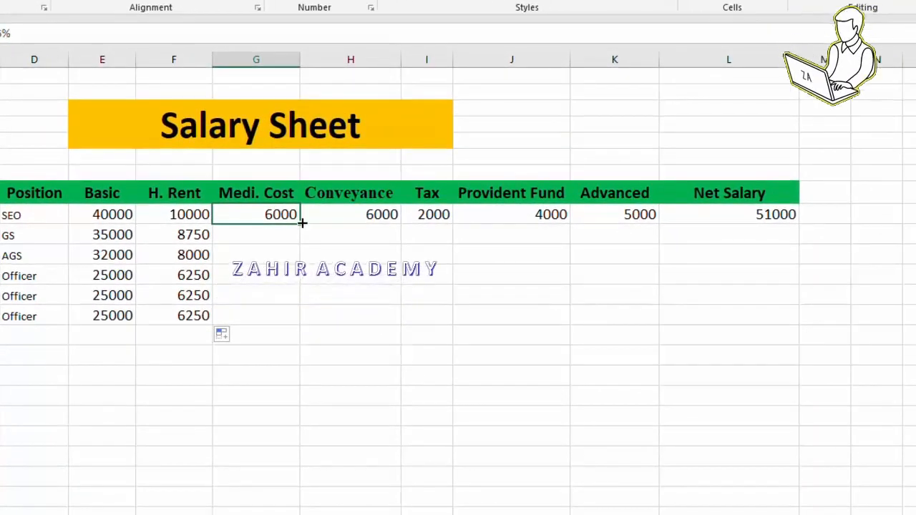
left_click_drag(356, 229, 353, 326)
left_click_drag(297, 321, 297, 321)
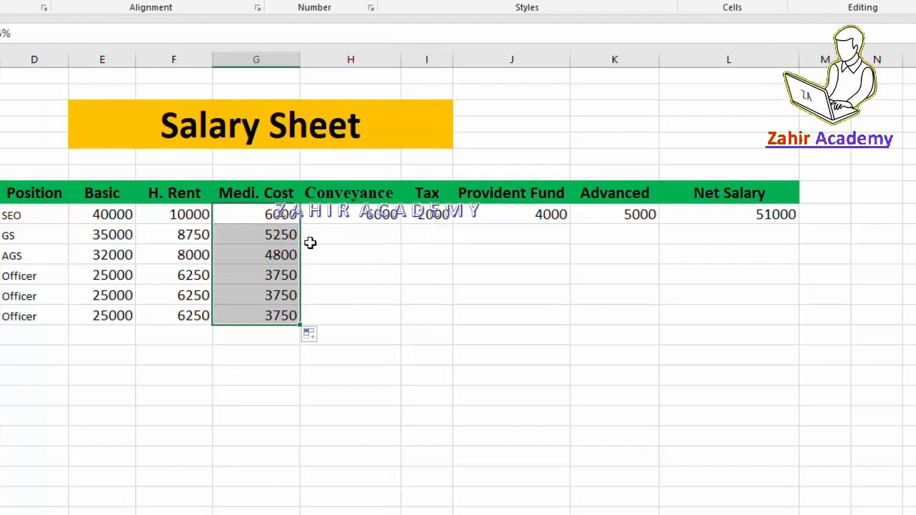
Undo the H. Rent and Medi. Cost fills
key("ctrl+z")
key("ctrl+z")
left_click(241, 255)
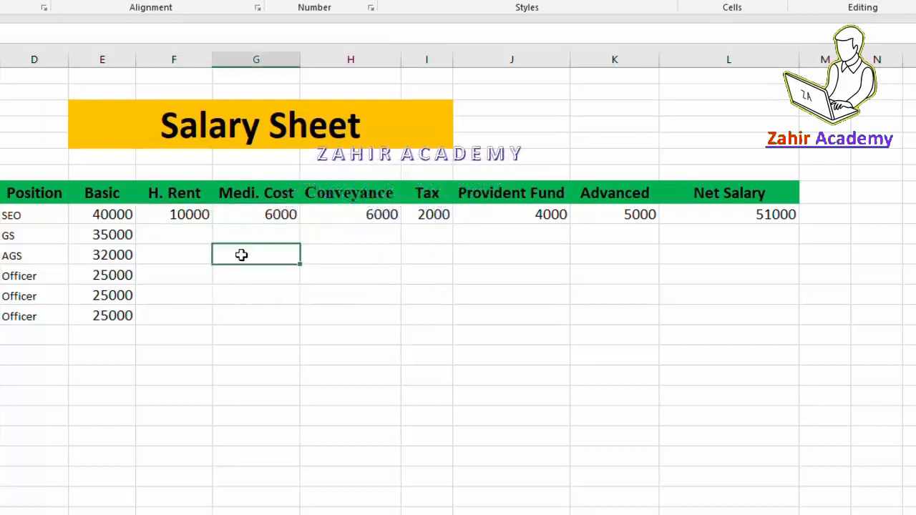
Fill the first employee's entries from H. Rent through Net Salary (F9:L9) down to row 14 in one go
left_click(177, 216)
left_click_drag(173, 215, 724, 216)
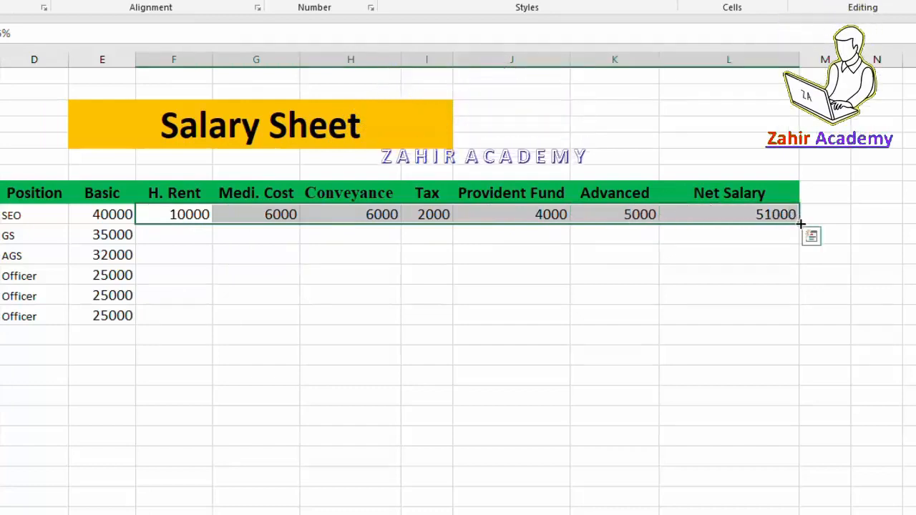
left_click_drag(800, 222, 791, 317)
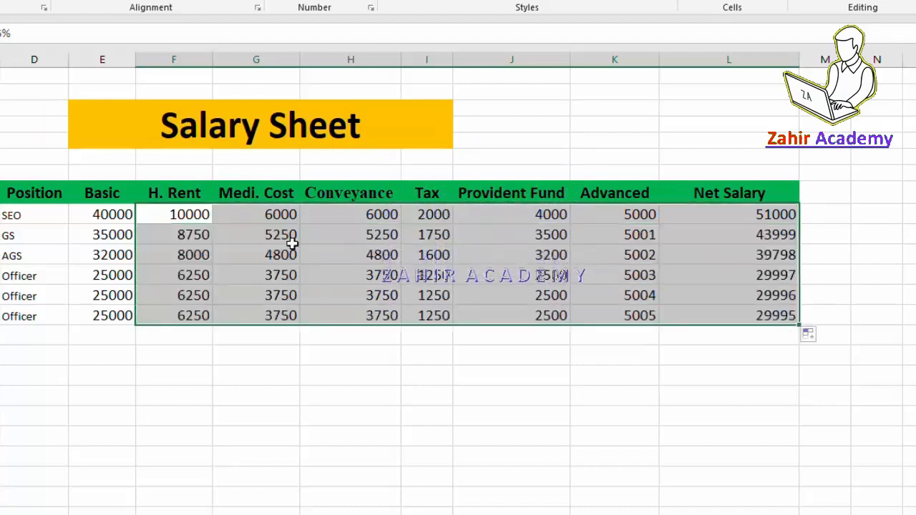
left_click(684, 235)
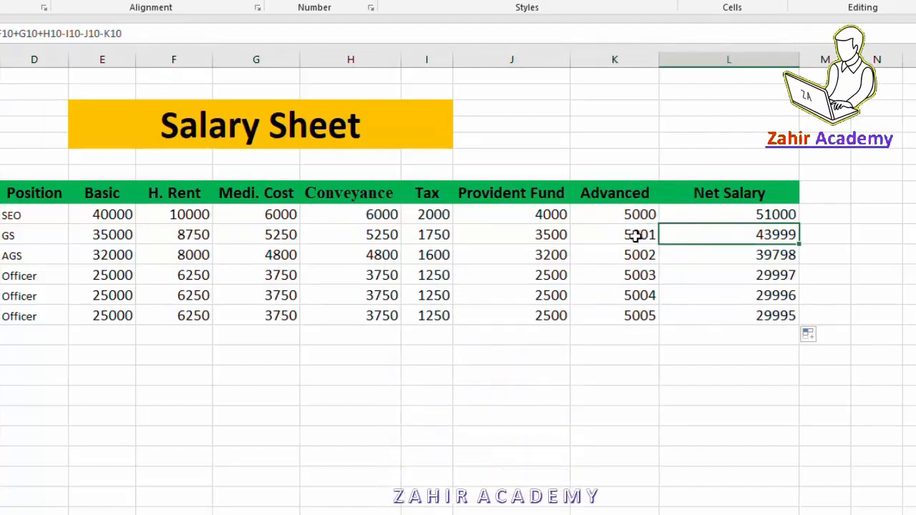
Set the second employee's Advanced amount to 0
left_click_drag(634, 236, 625, 315)
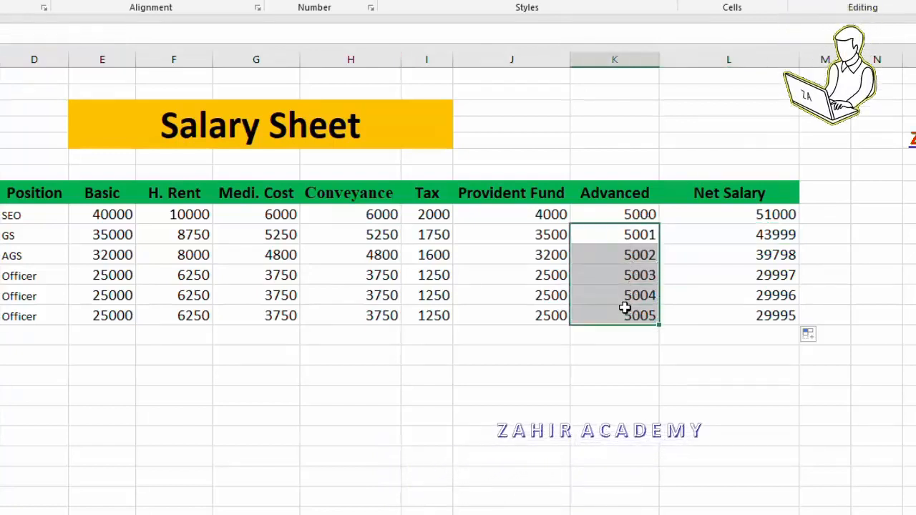
left_click(638, 213)
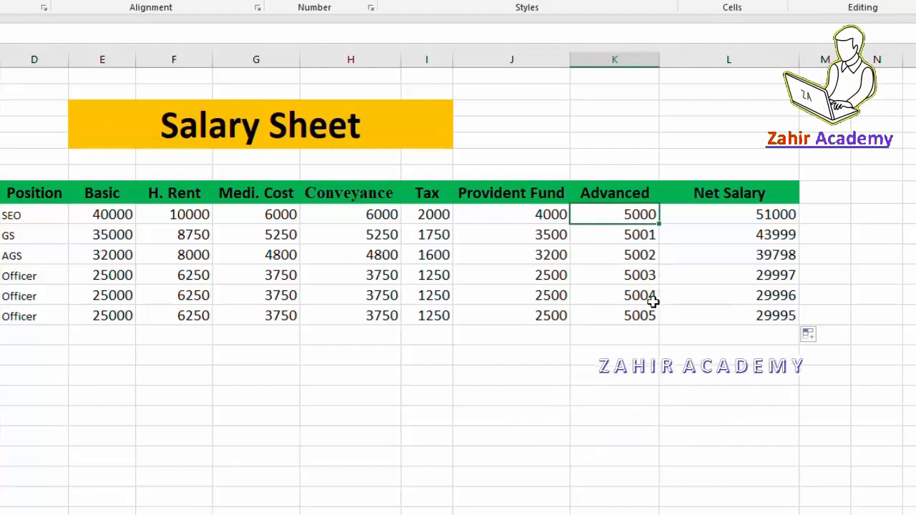
left_click(629, 240)
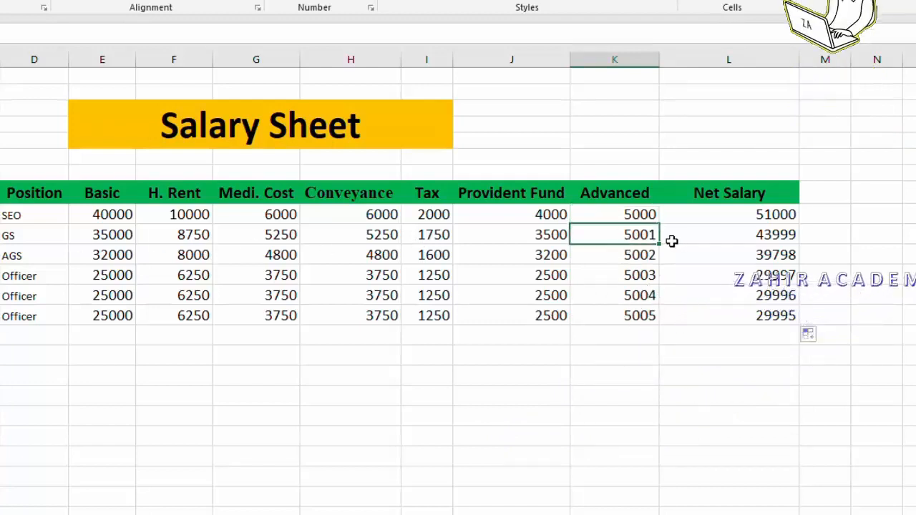
type("0")
left_click(723, 315)
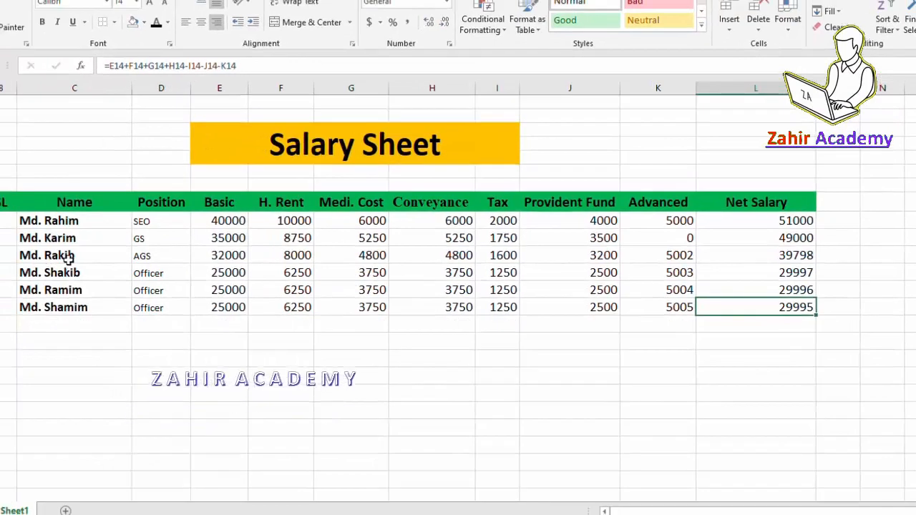
Set the third employee's Advanced amount to 3000
left_click(683, 257)
double_click(685, 256)
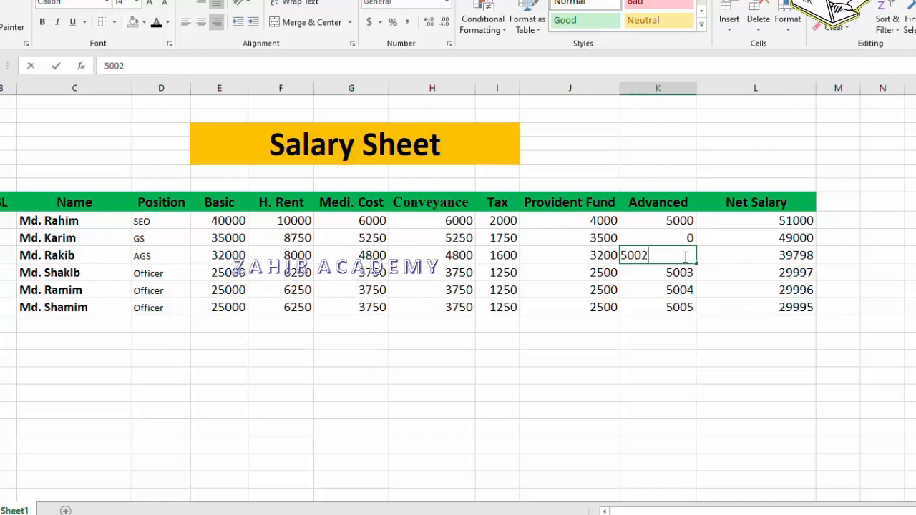
key("BackSpace")
key("BackSpace")
key("BackSpace")
key("BackSpace")
type("3000")
key("Return")
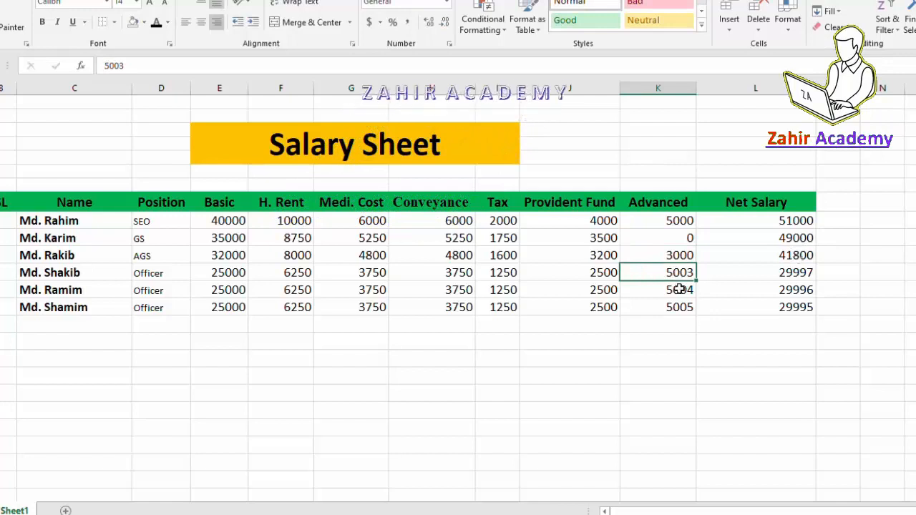
Set the Advanced amounts of the last three employees (K12:K14) to 0
left_click_drag(679, 275, 674, 307)
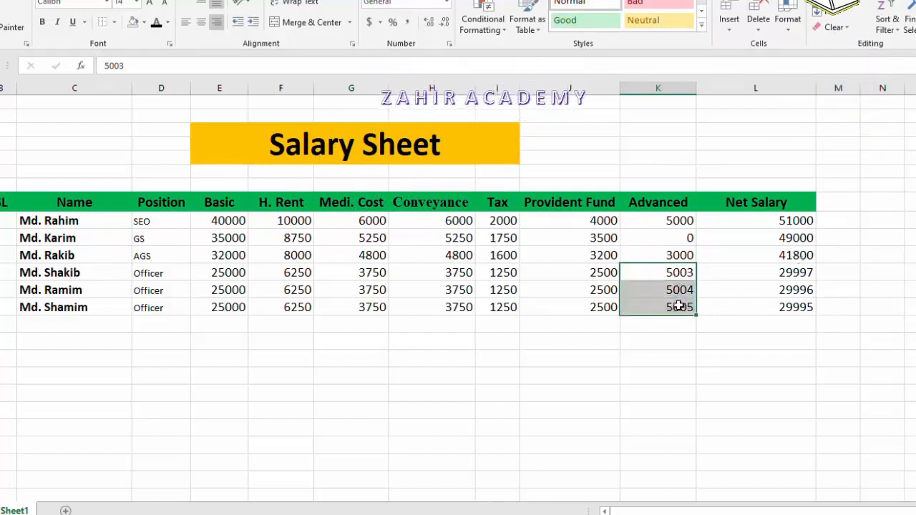
type("0")
left_click(687, 343)
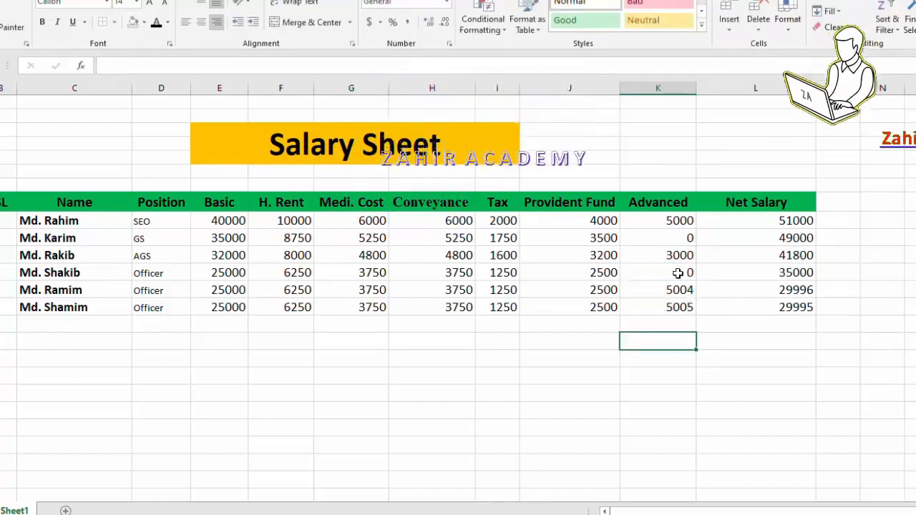
left_click(664, 290)
type("0")
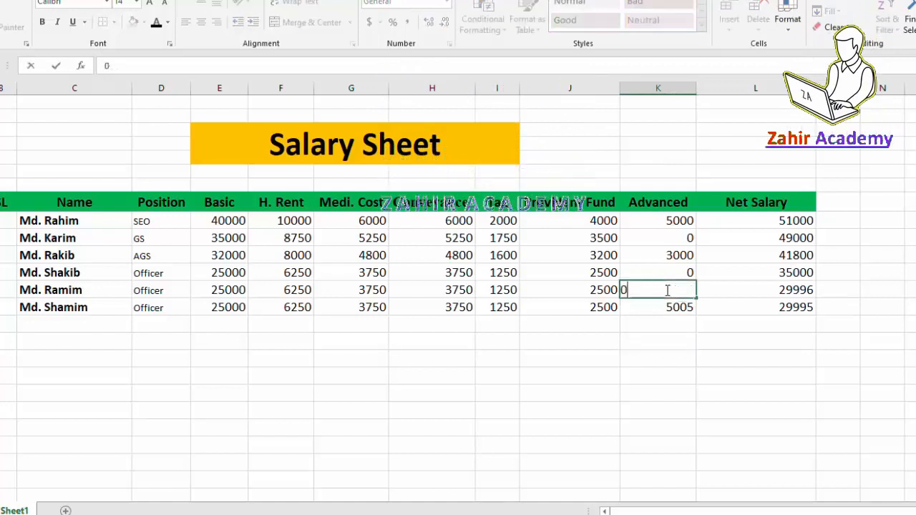
left_click(704, 347)
left_click(680, 304)
type("0")
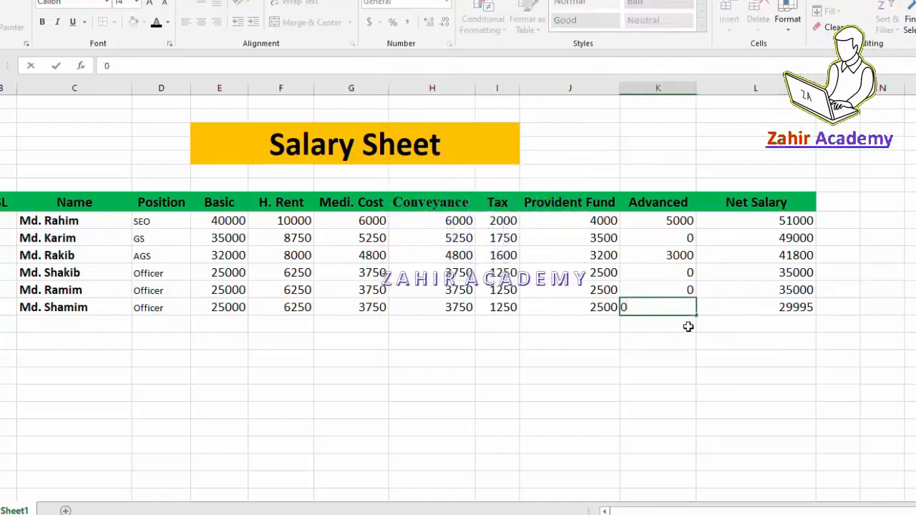
left_click(689, 334)
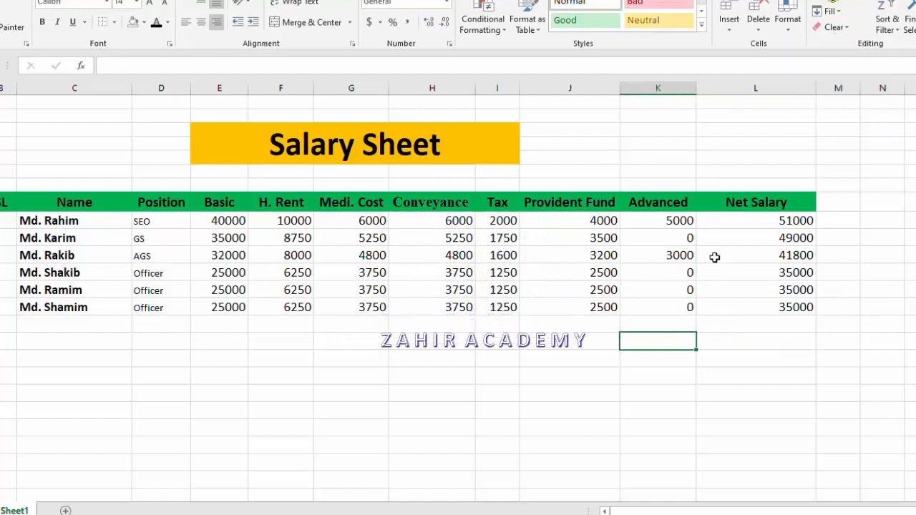
Unmerge the Salary Sheet title cells and clear their orange fill and title text
left_click(33, 222)
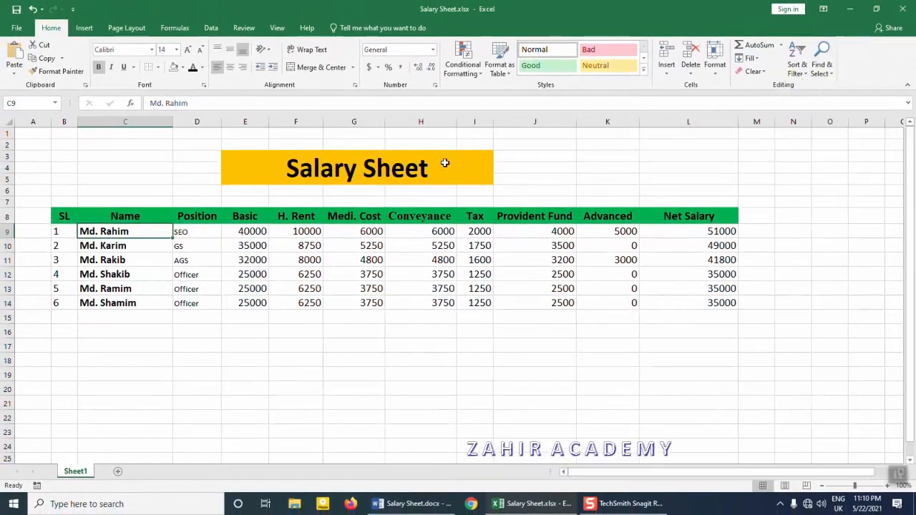
left_click(464, 176)
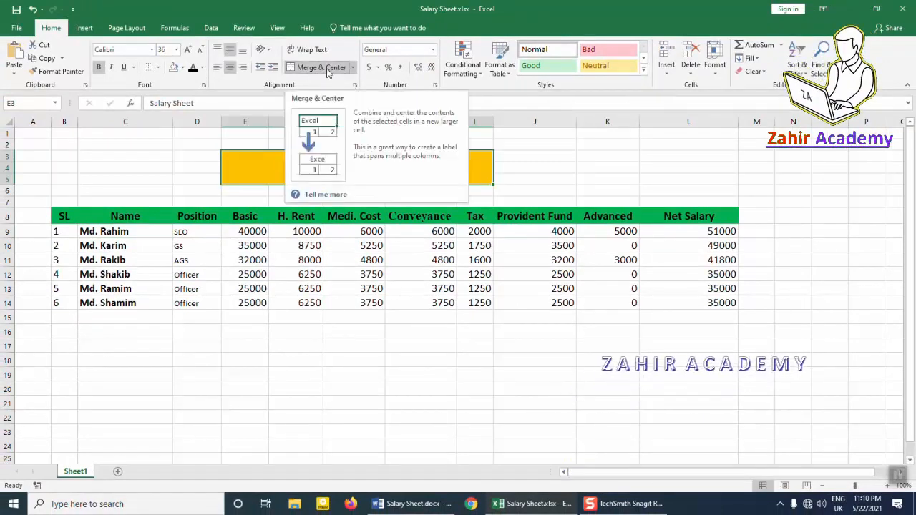
left_click(352, 68)
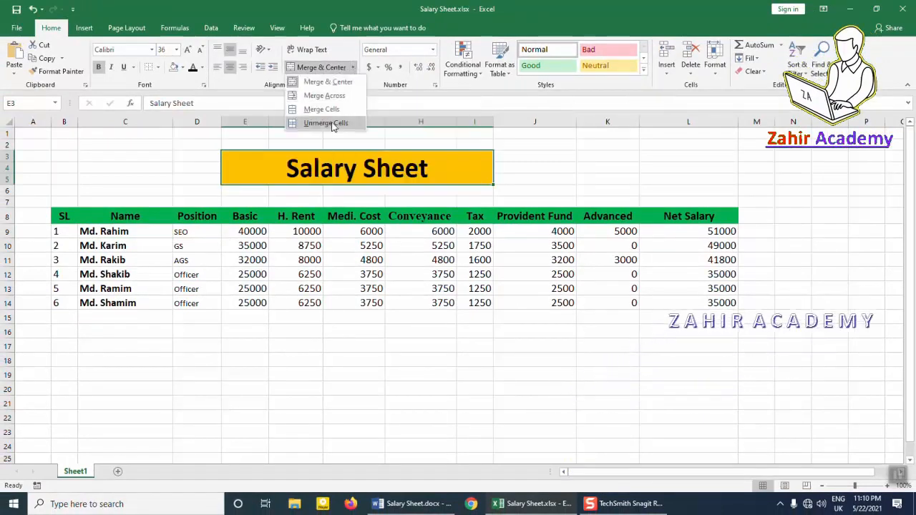
left_click(333, 123)
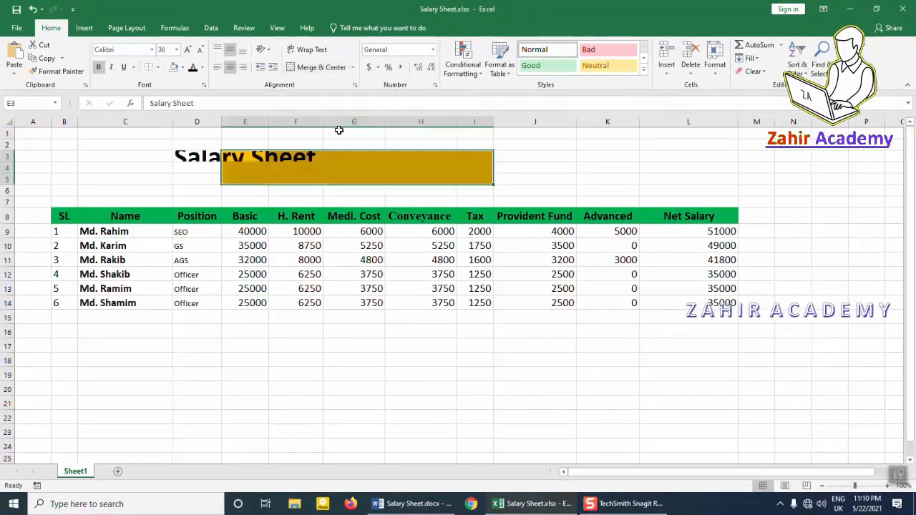
left_click(183, 67)
left_click(187, 167)
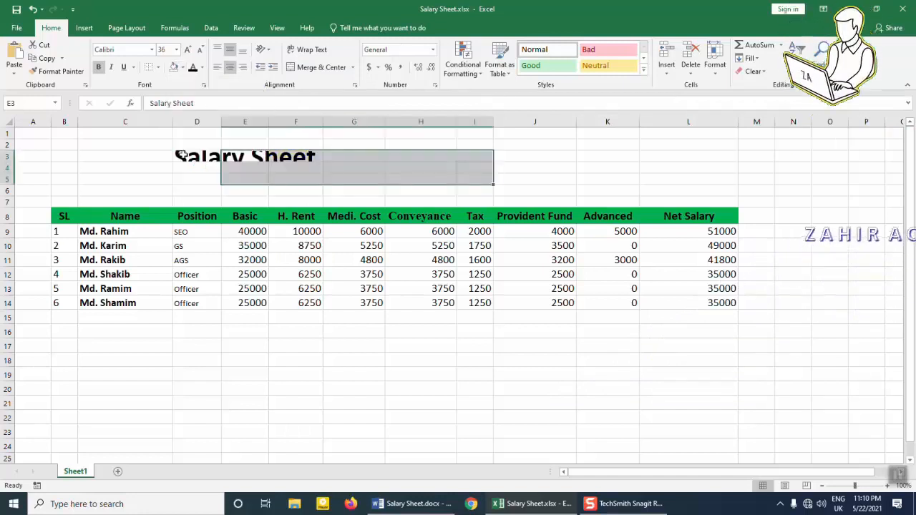
left_click_drag(184, 155, 295, 157)
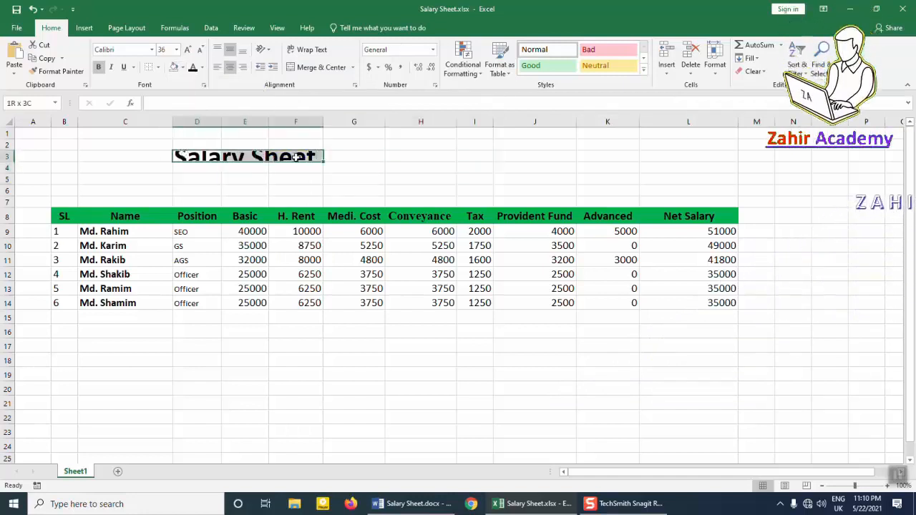
left_click(359, 157)
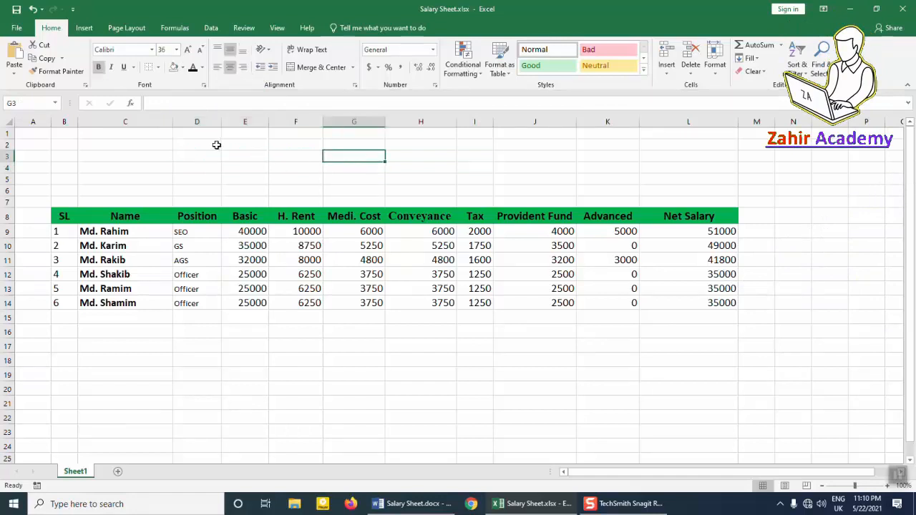
Merge and center D3:I5 above the table and enter the title "Salary Sheet" in it
left_click_drag(200, 157, 489, 180)
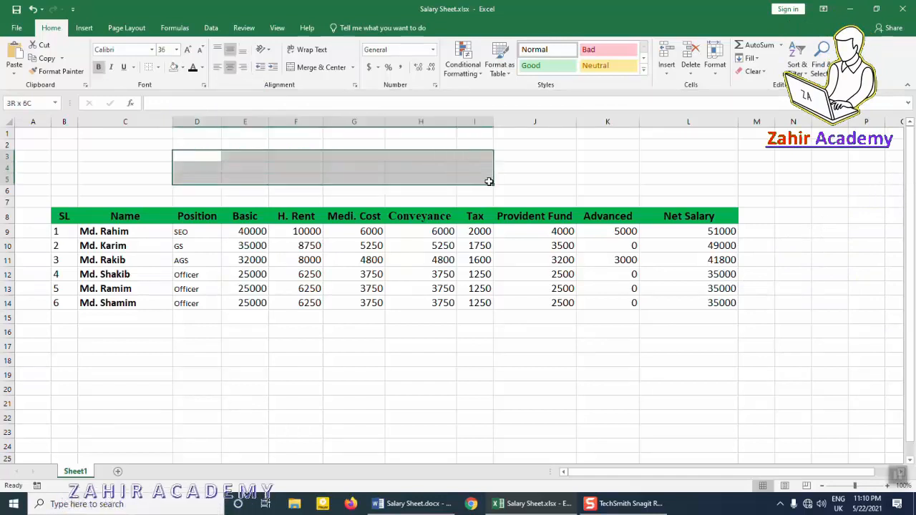
left_click(319, 69)
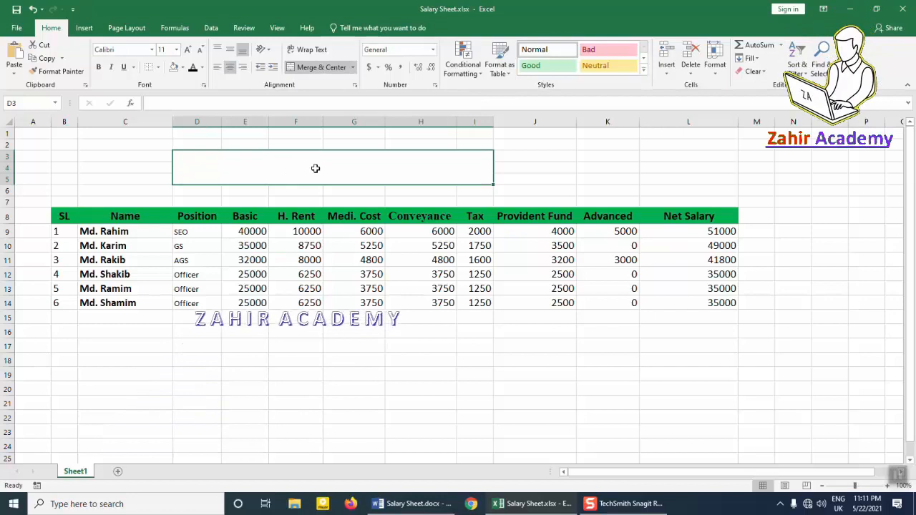
type("Salary Sheet")
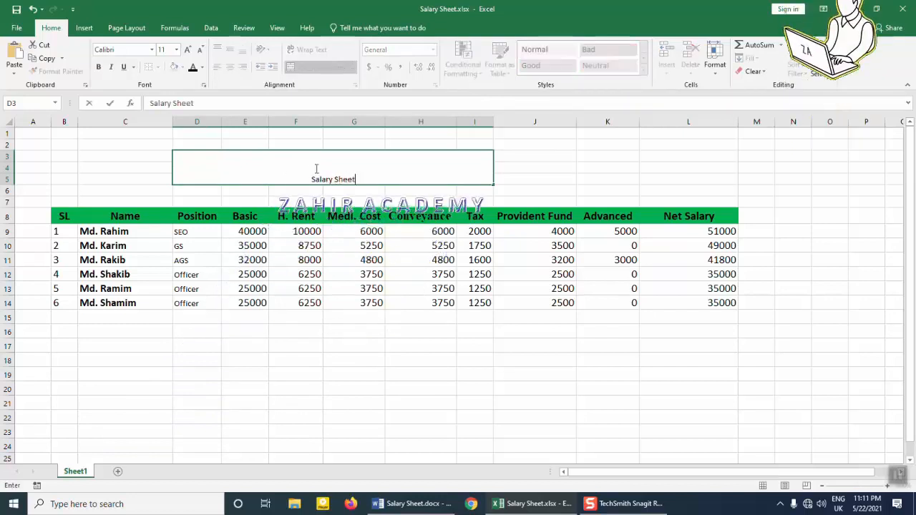
left_click(281, 143)
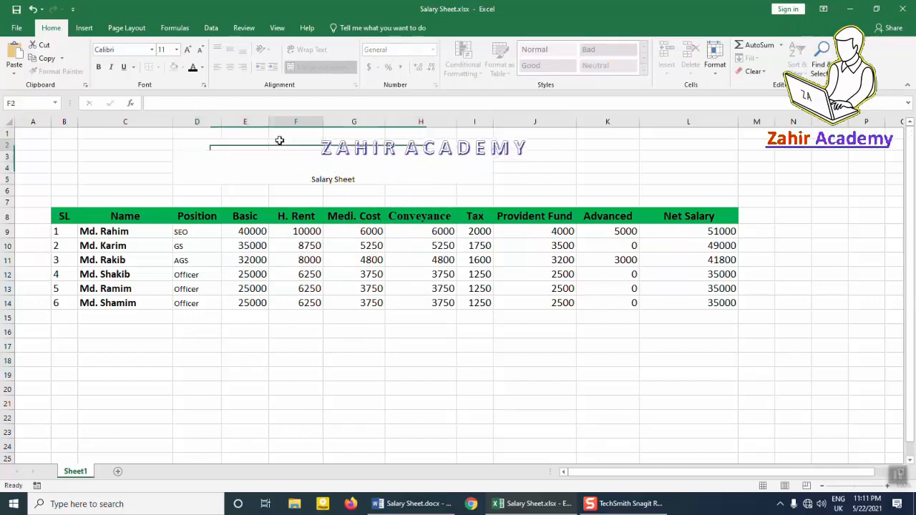
Fill the merged title cell with the standard Orange colour
left_click(299, 165)
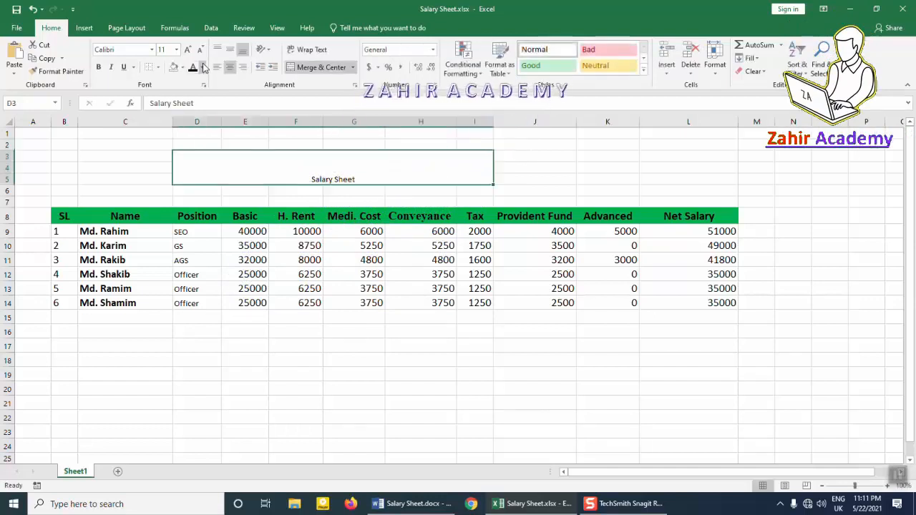
left_click(183, 67)
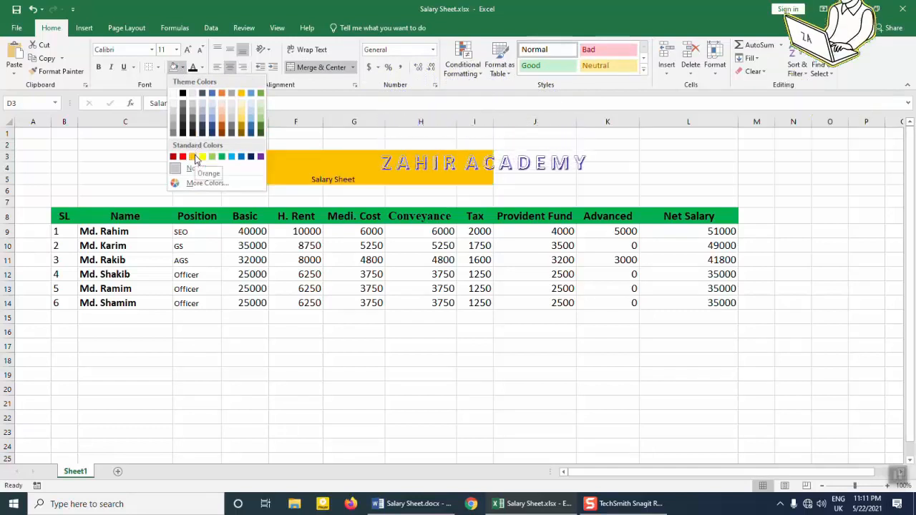
left_click(193, 157)
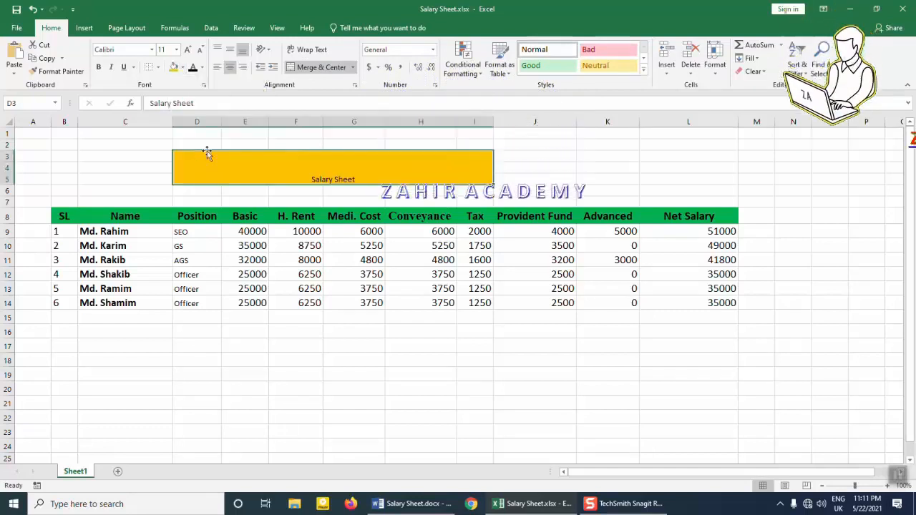
Format the Salary Sheet title as bold 36-point text, vertically aligned to the middle of its cell
left_click(189, 53)
left_click(190, 53)
left_click(190, 54)
left_click(189, 54)
left_click(230, 49)
left_click(194, 50)
left_click(194, 50)
left_click(194, 50)
left_click(193, 50)
left_click(199, 51)
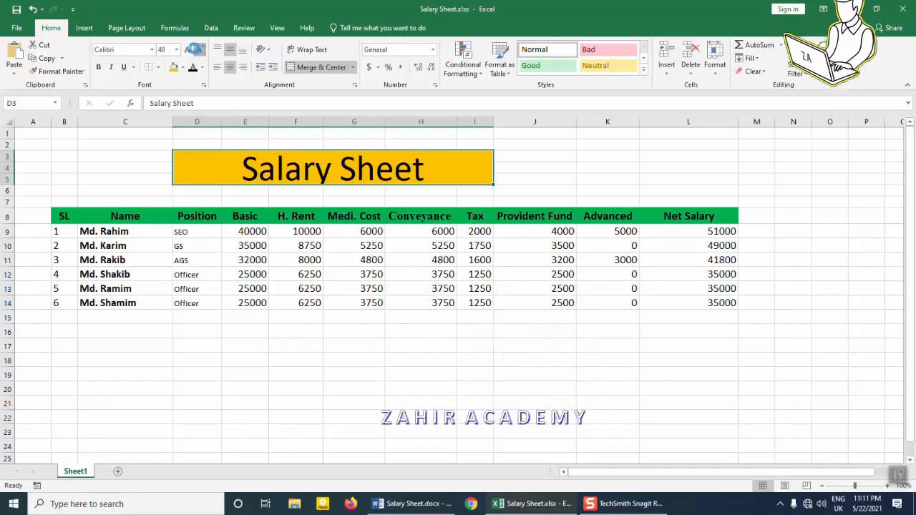
left_click(101, 70)
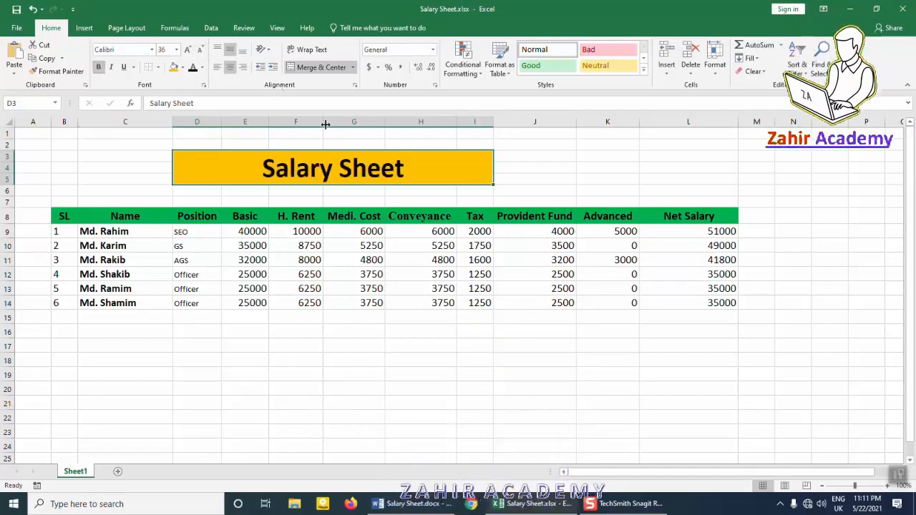
Remove the green fill from the table's header row, B8:L8
left_click(116, 212)
left_click_drag(66, 215, 653, 211)
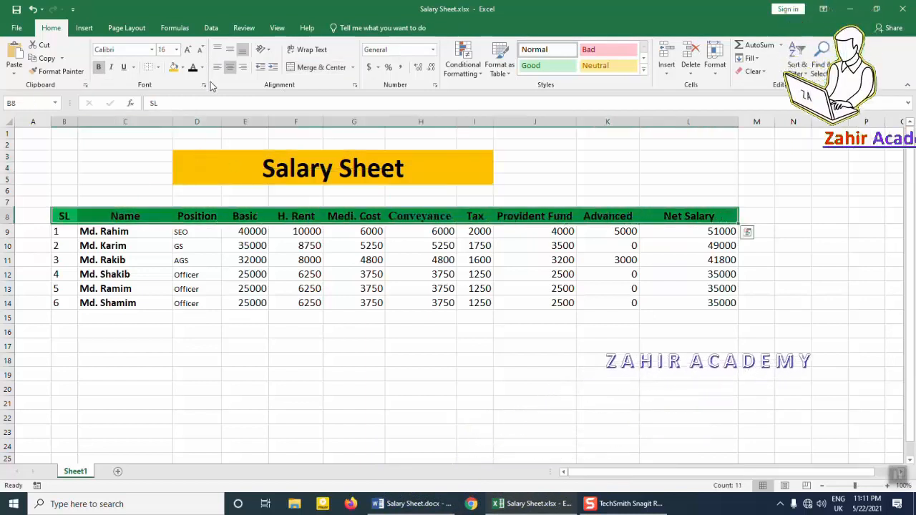
left_click(184, 70)
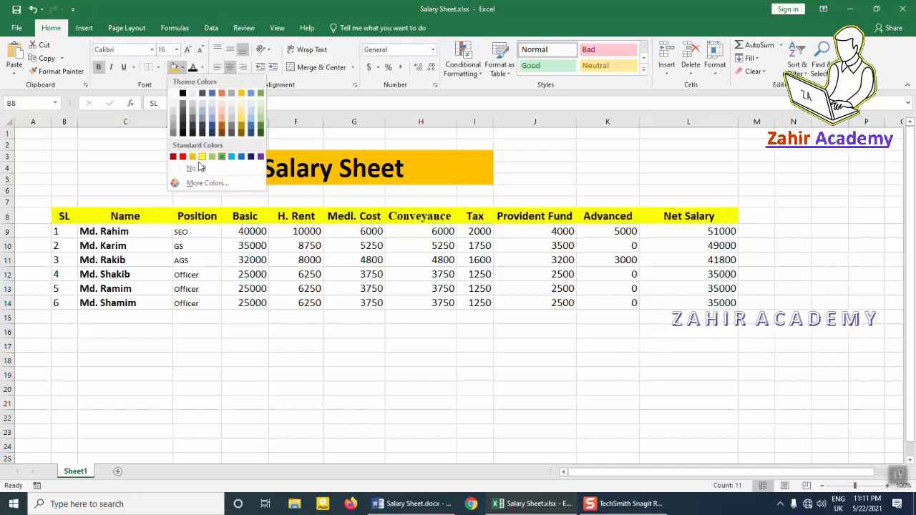
left_click(194, 168)
left_click(241, 281)
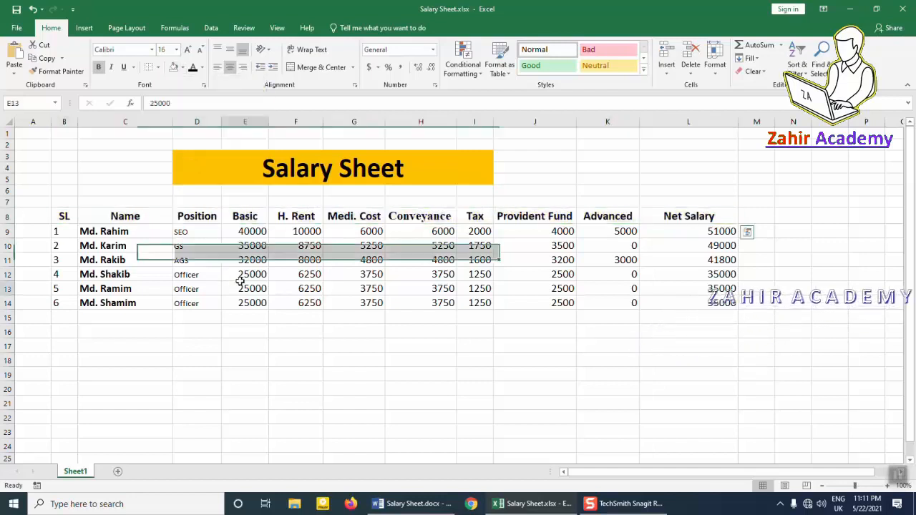
Make the Name and Position columns slightly narrower
left_click(65, 214)
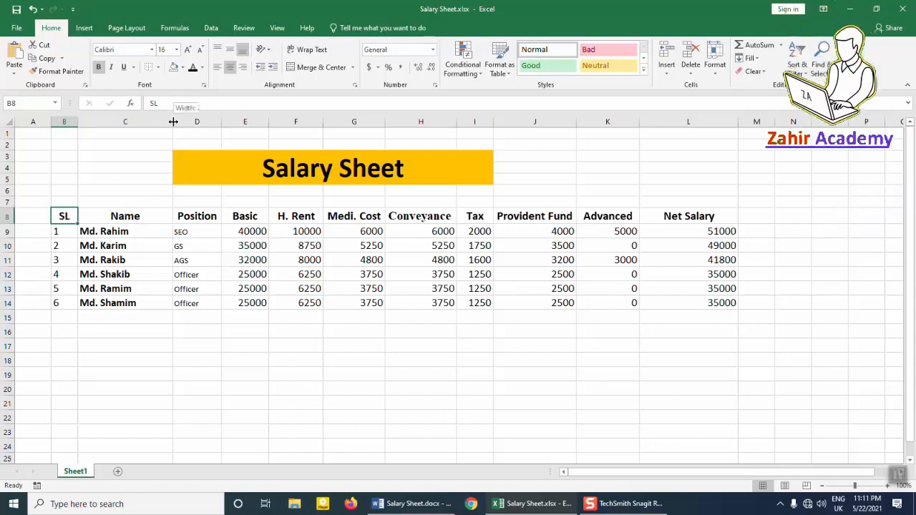
left_click_drag(140, 125, 137, 124)
left_click_drag(134, 121, 209, 124)
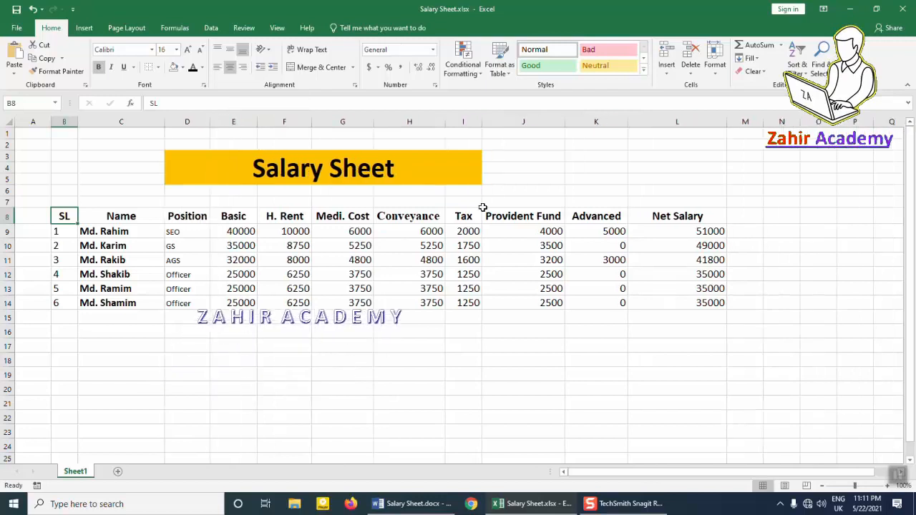
left_click_drag(69, 216, 661, 220)
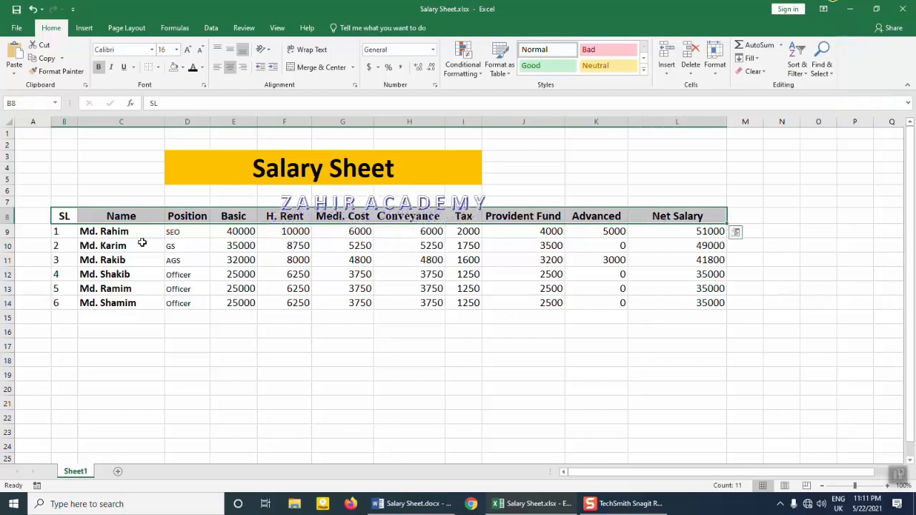
left_click(63, 217)
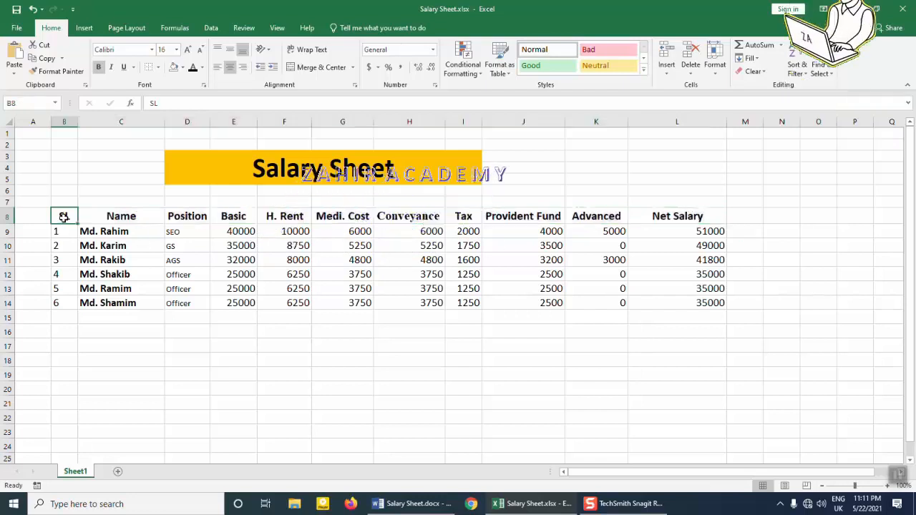
left_click(118, 216)
left_click(187, 218)
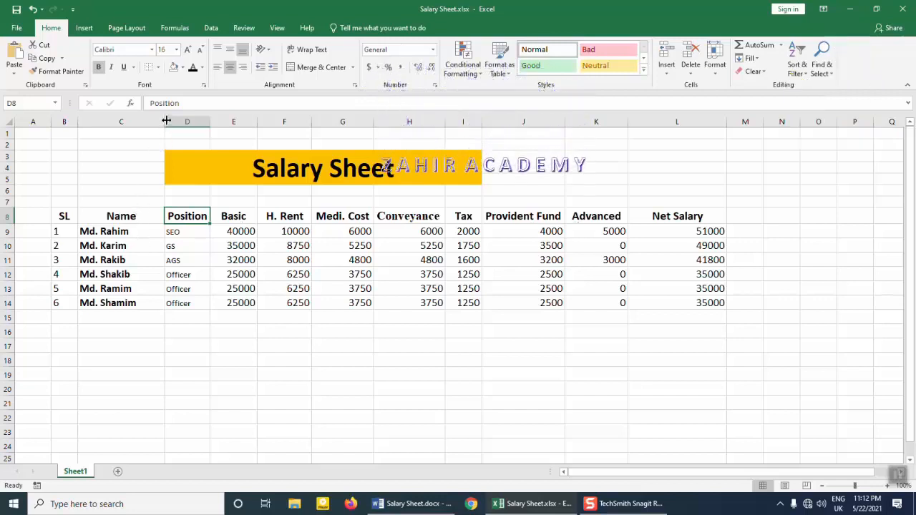
Widen the Name column slightly, then try a taller header row 8 and undo that height change
mouse_move(166, 121)
left_mouse_down()
mouse_move(180, 121)
mouse_move(151, 123)
mouse_move(168, 131)
left_mouse_up()
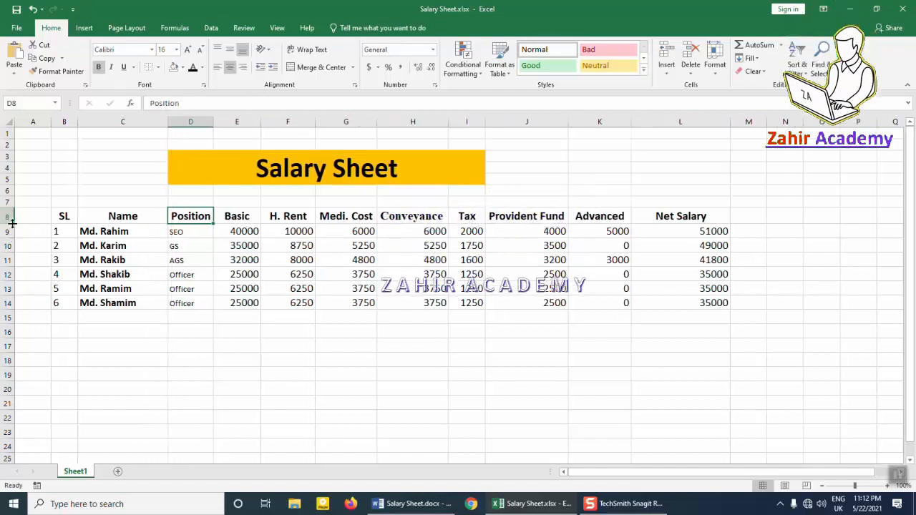
left_click_drag(12, 223, 12, 236)
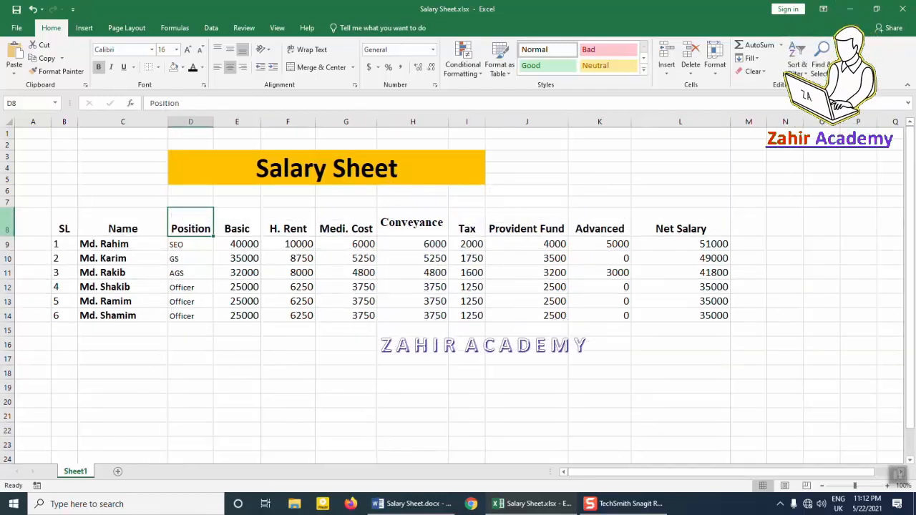
key("ctrl+z")
Fill the table's header row, B8:L8, with the standard Green colour
left_click_drag(64, 216, 680, 216)
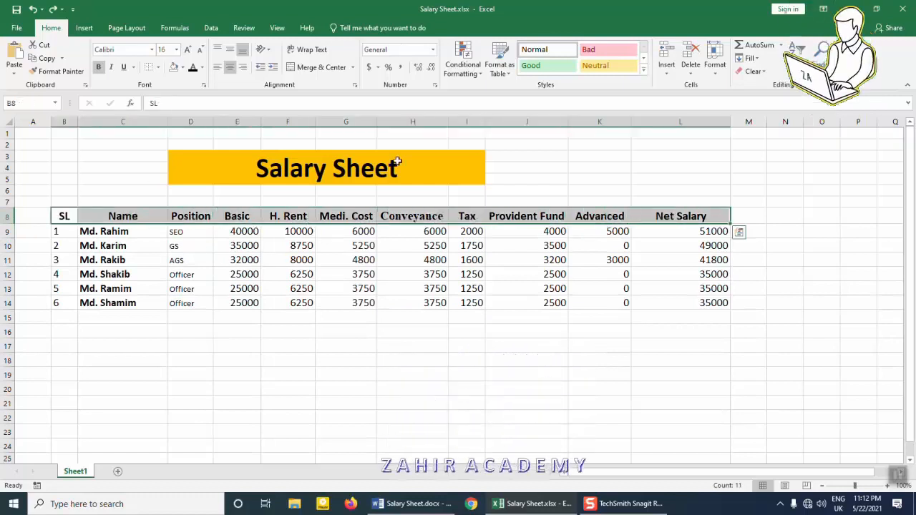
left_click(183, 67)
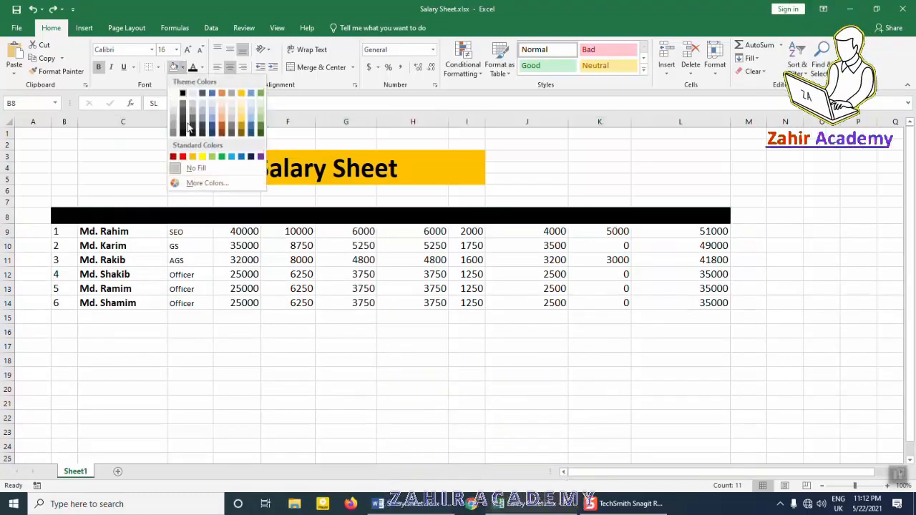
left_click(239, 156)
left_click(330, 378)
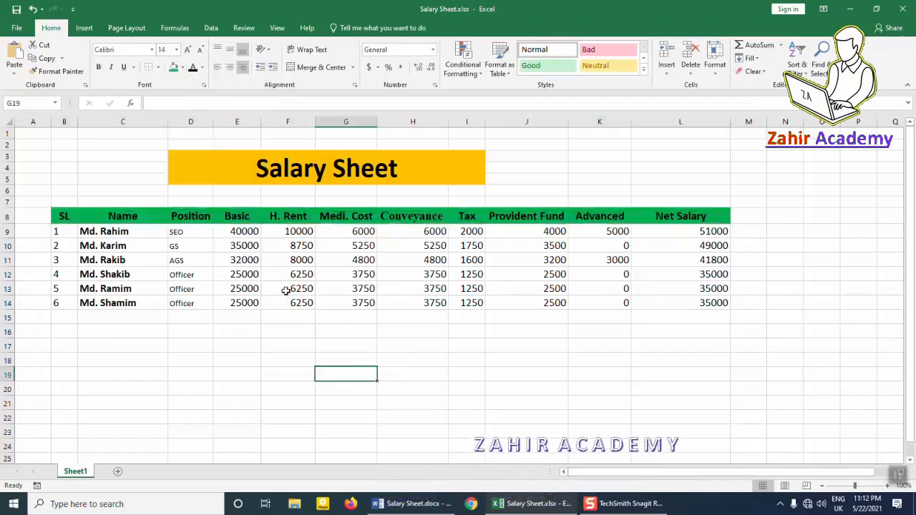
Apply all borders to the whole salary table, B8:L14
left_click_drag(62, 214, 708, 303)
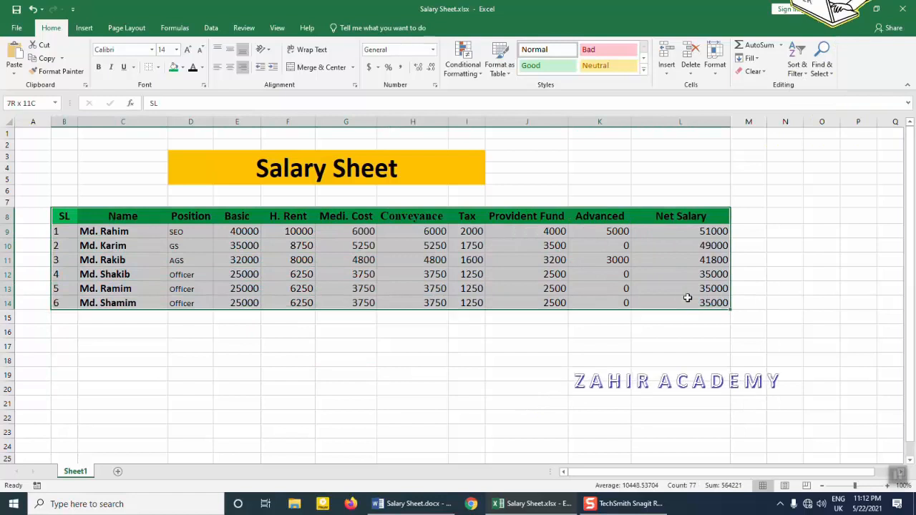
left_click(157, 67)
left_click(167, 163)
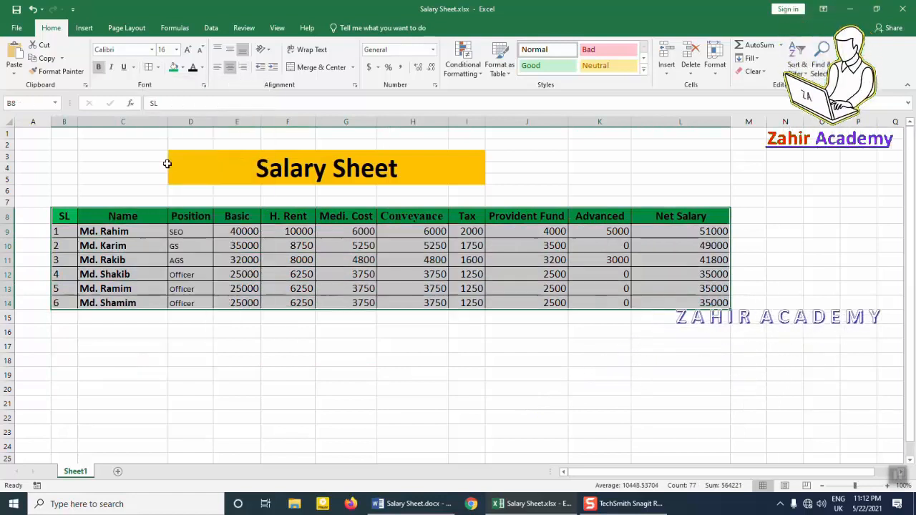
left_click(317, 386)
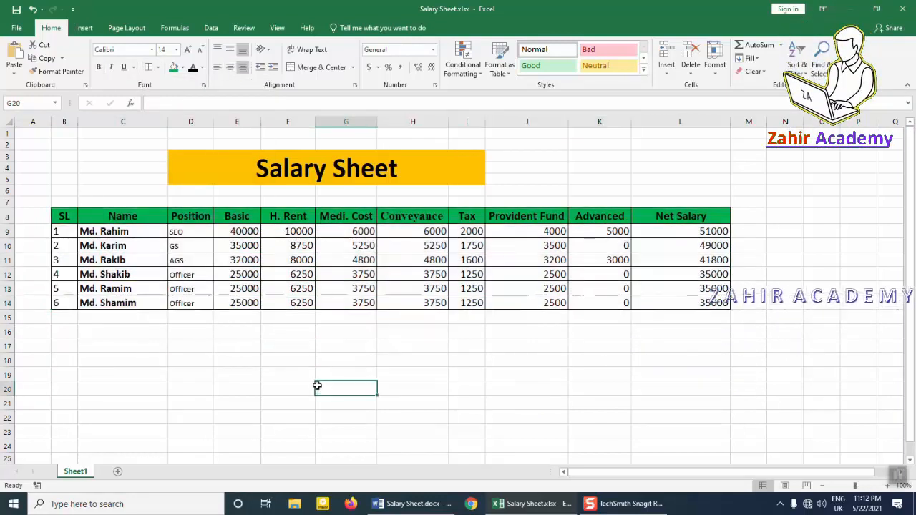
left_click(414, 344)
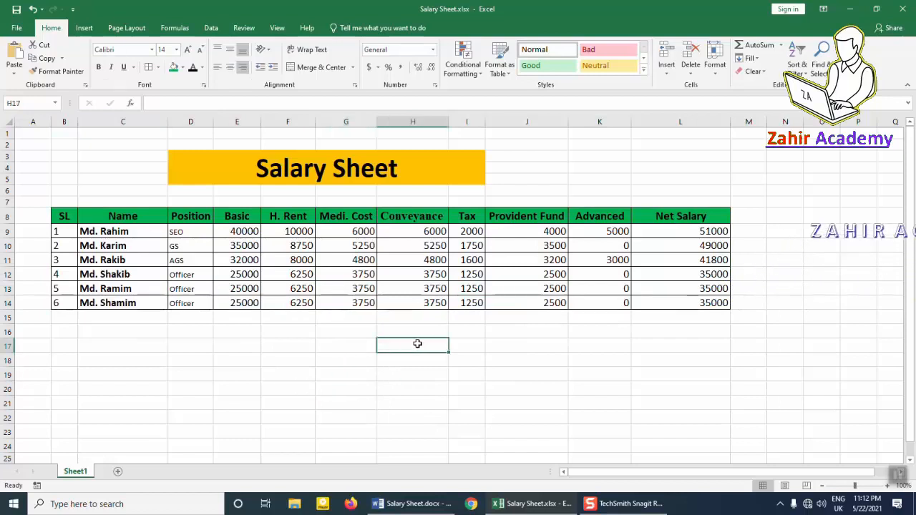
left_click(523, 319)
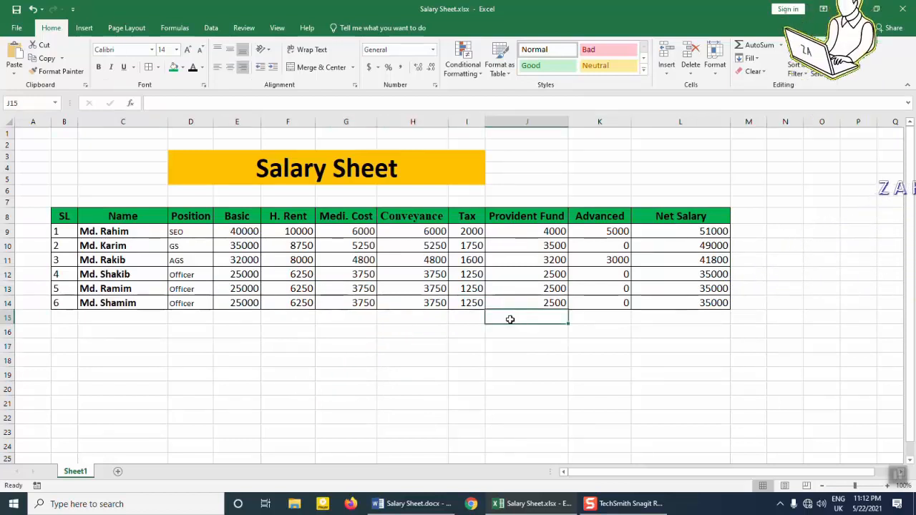